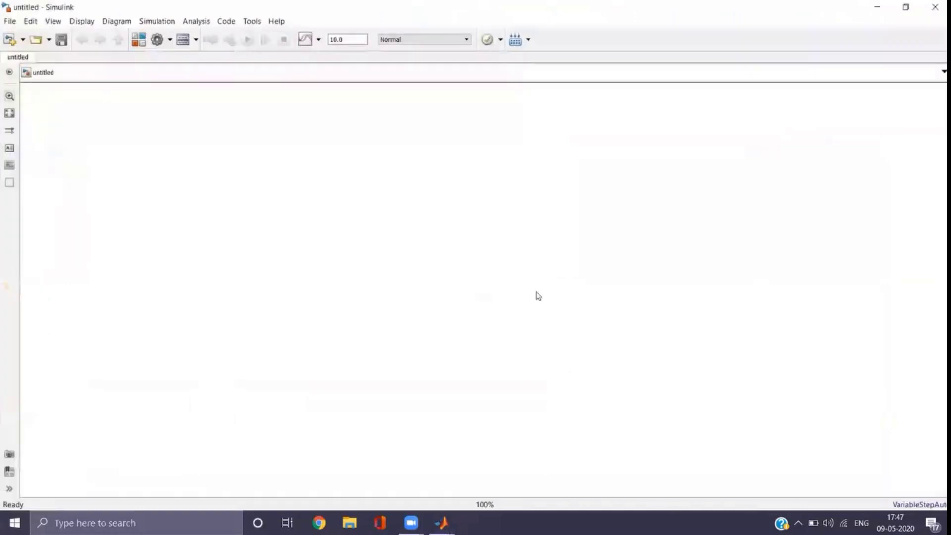
- Open the Simulink block library and search it for "sine wave"
left_click(139, 44)
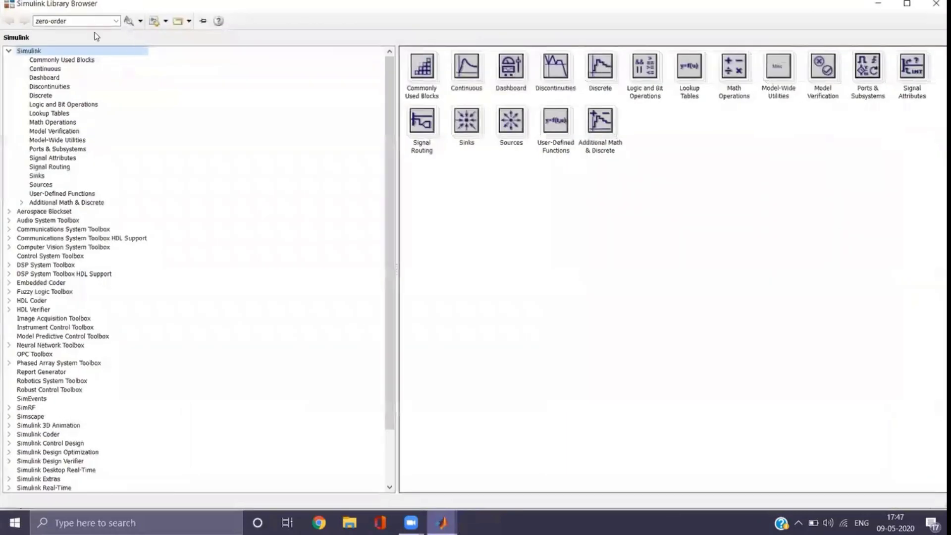
left_click(83, 21)
key("BackSpace")
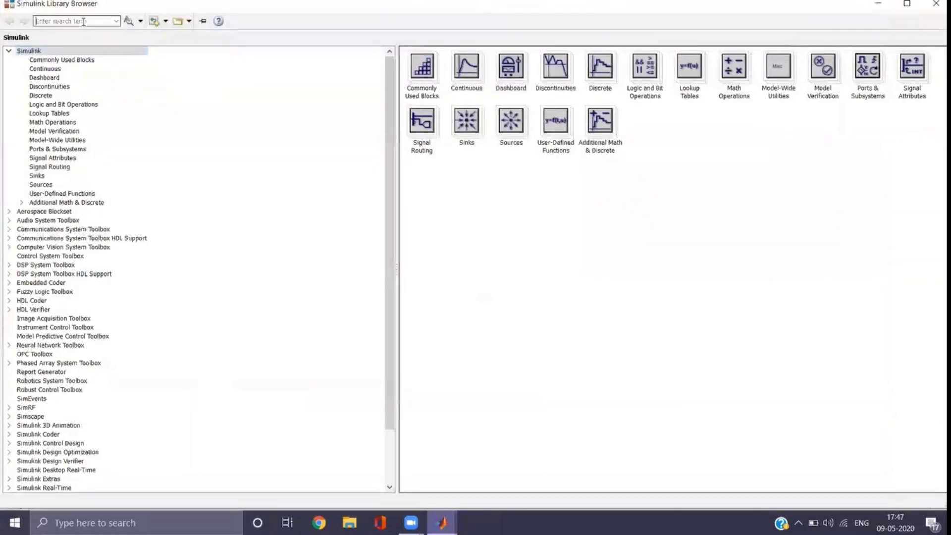
type("sine ")
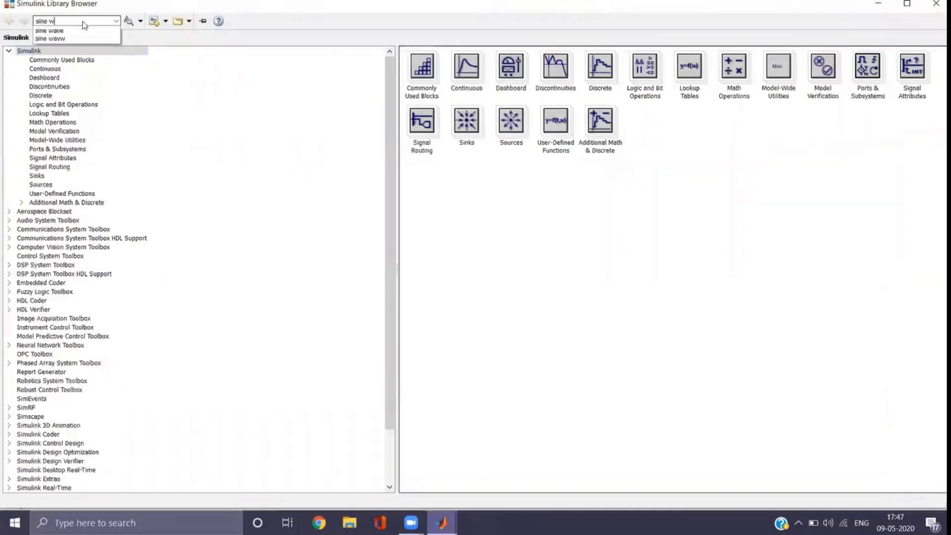
type("wave")
key("Return")
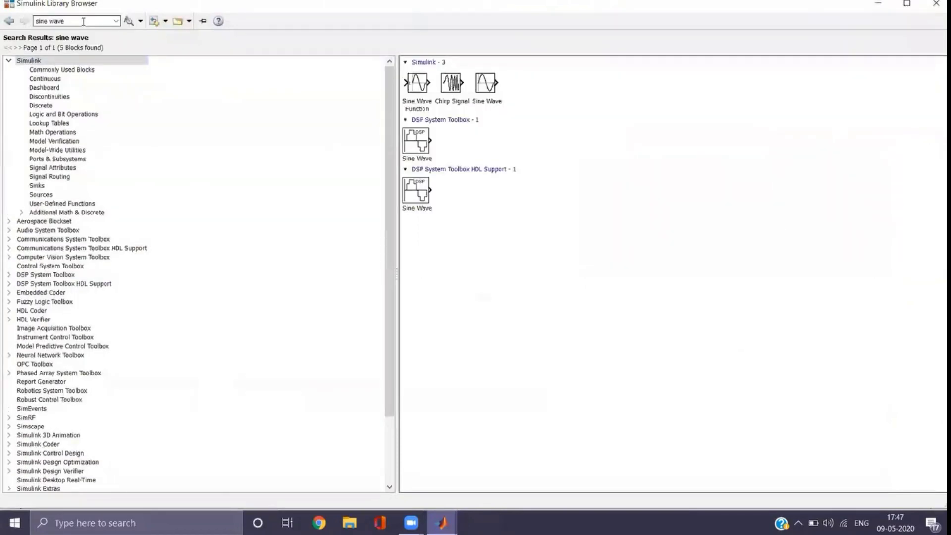
- Add the Sine Wave block from the Simulink Sources library to the untitled model and place it in the canvas's upper-left area
left_click(489, 88)
right_click(487, 85)
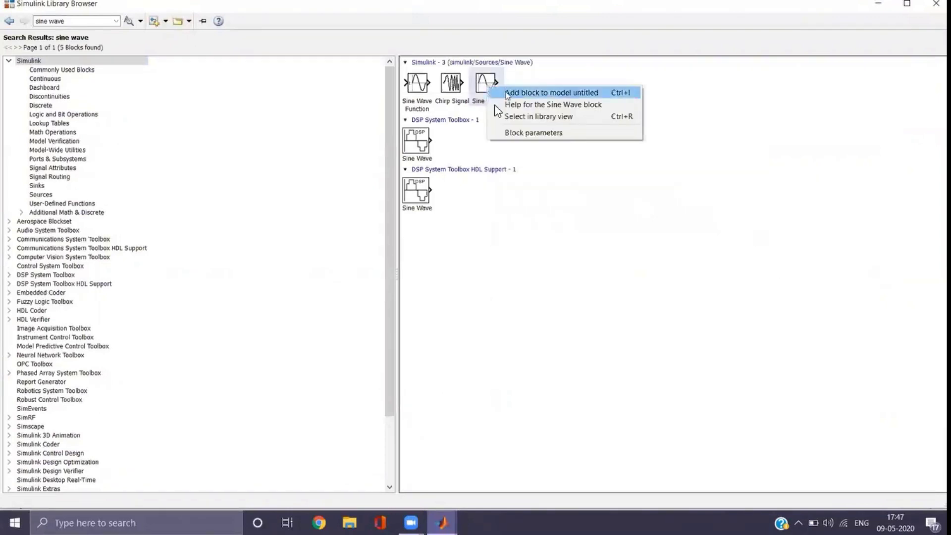
left_click(507, 96)
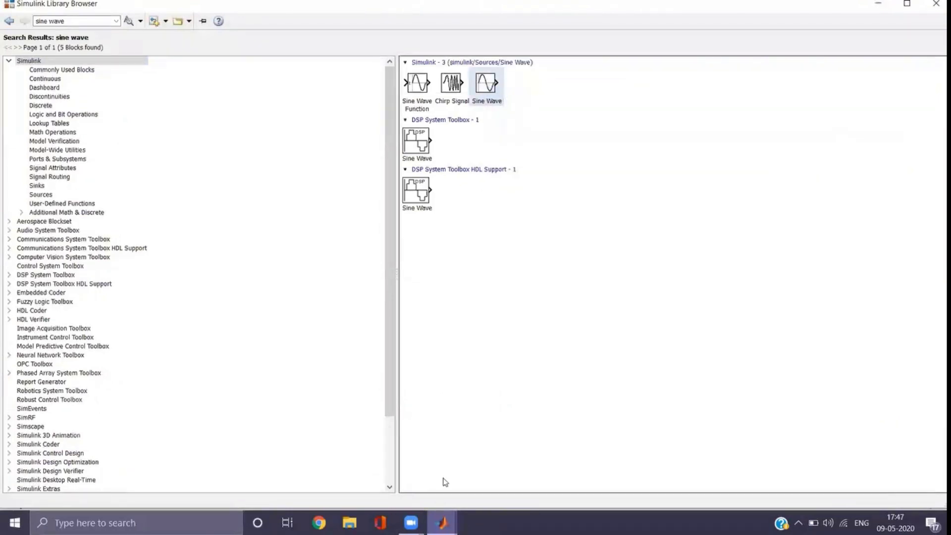
left_click(443, 523)
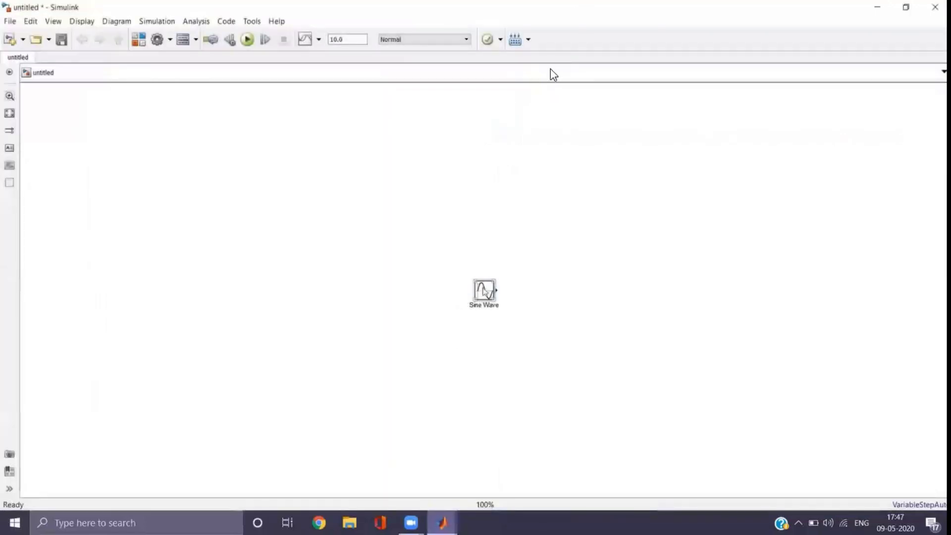
left_click_drag(484, 291, 181, 176)
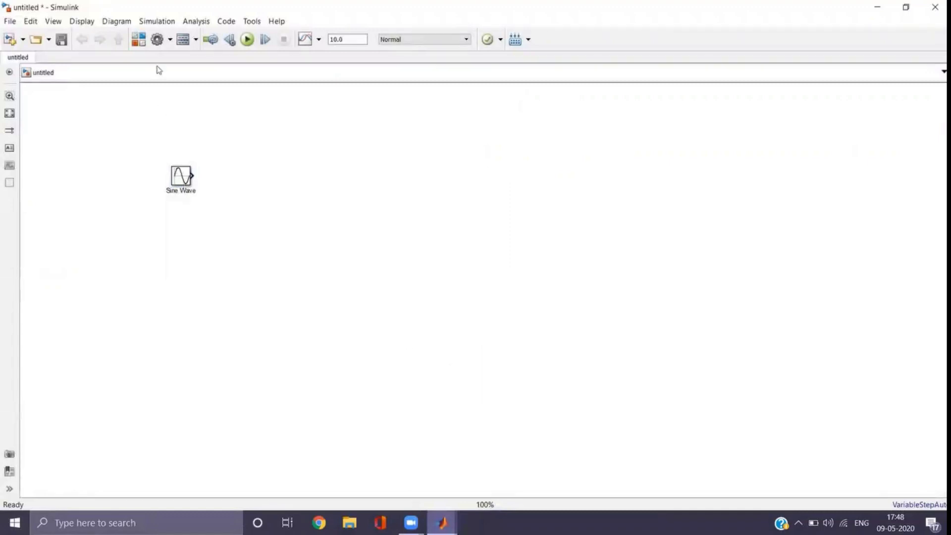
- Return to the block library and search it for "zero-order"
left_click(143, 43)
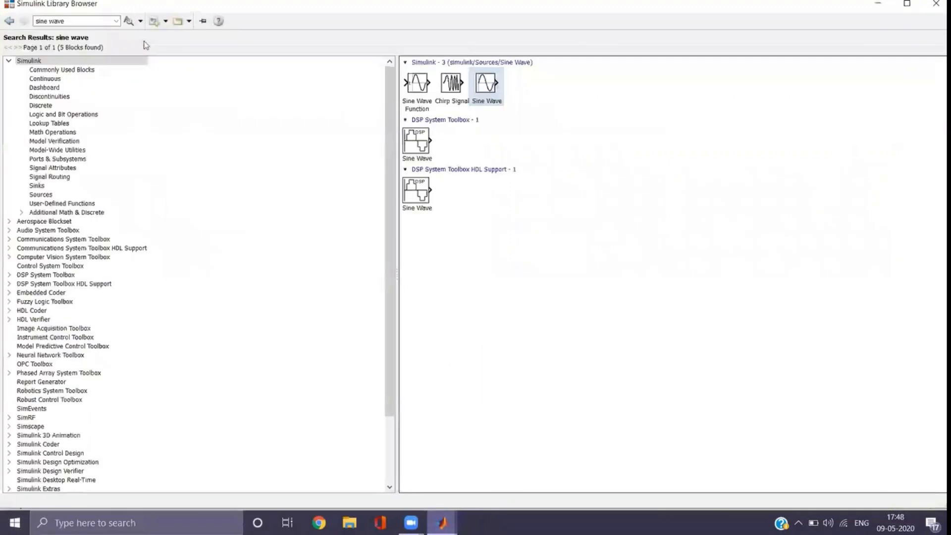
left_click(93, 19)
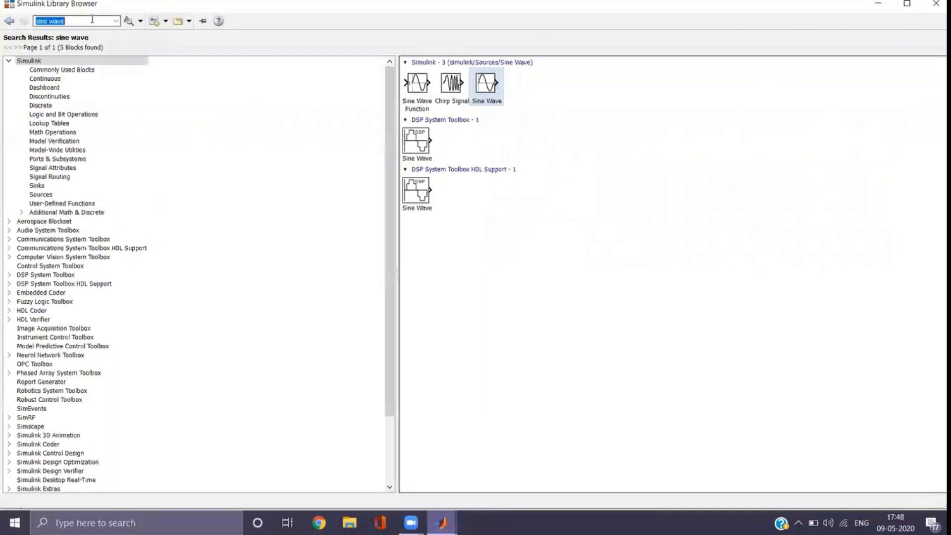
key("BackSpace")
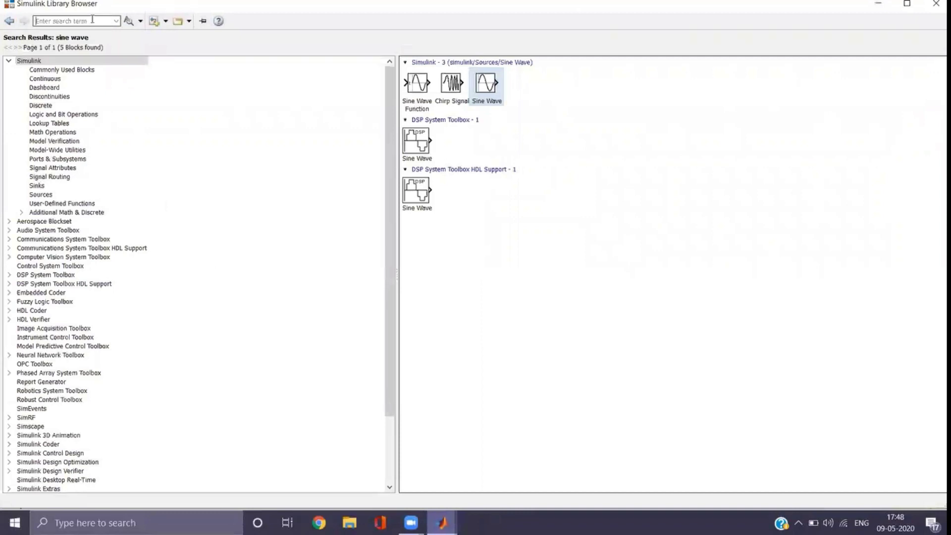
type("ze")
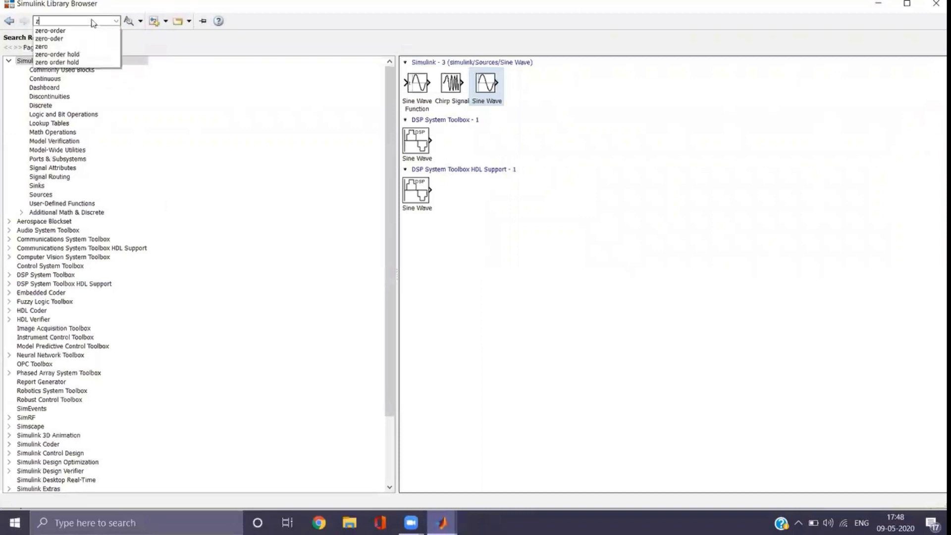
left_click(57, 30)
key("Return")
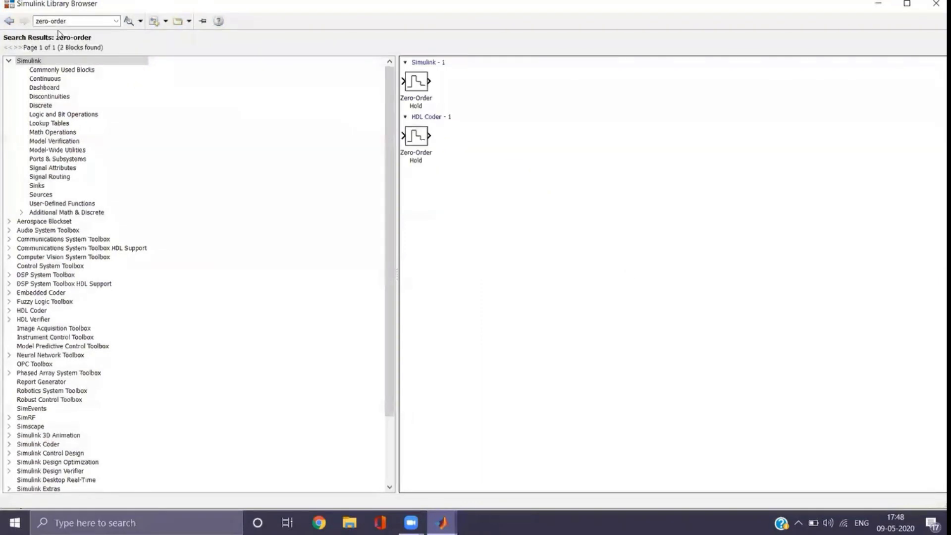
- Add the Zero-Order Hold block from the Simulink Discrete library to the model and align it to the right of the Sine Wave block
left_click(415, 85)
right_click(415, 84)
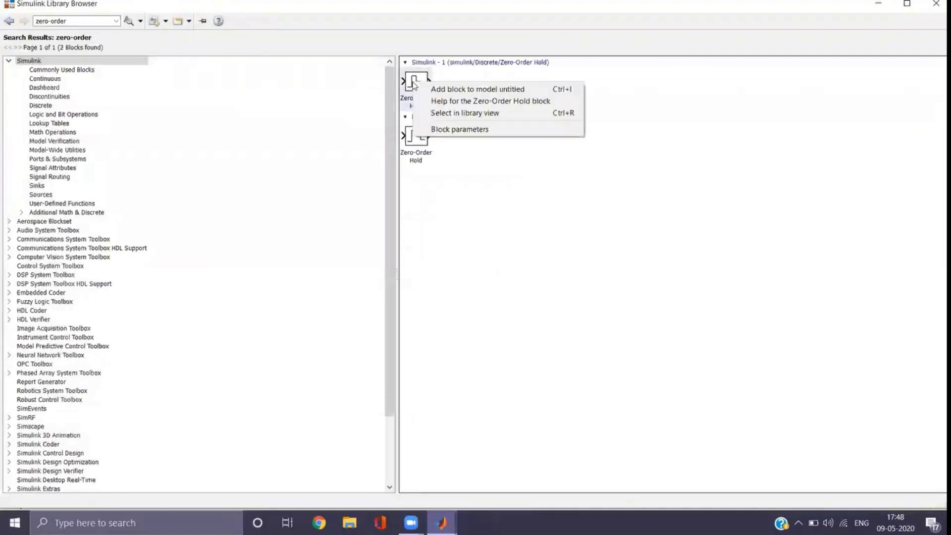
left_click(429, 92)
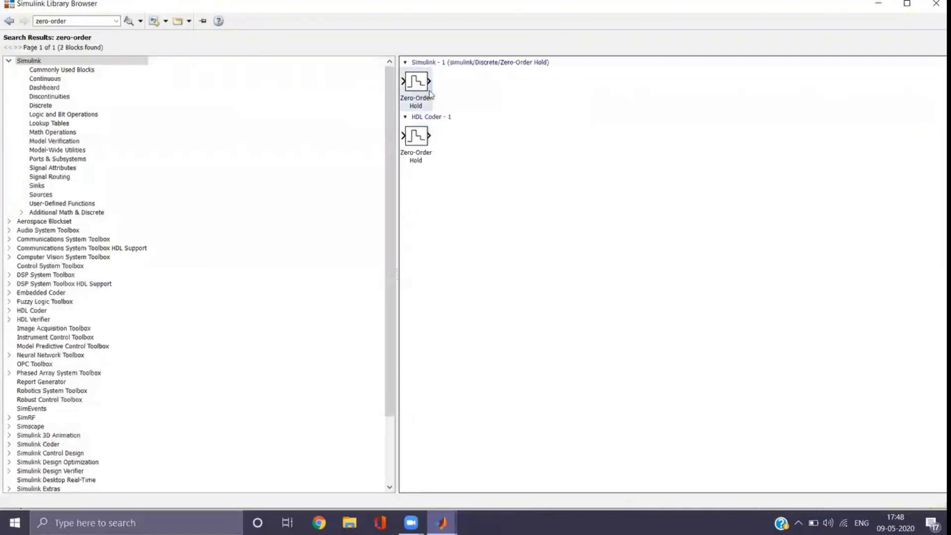
mouse_move(442, 521)
left_click(435, 497)
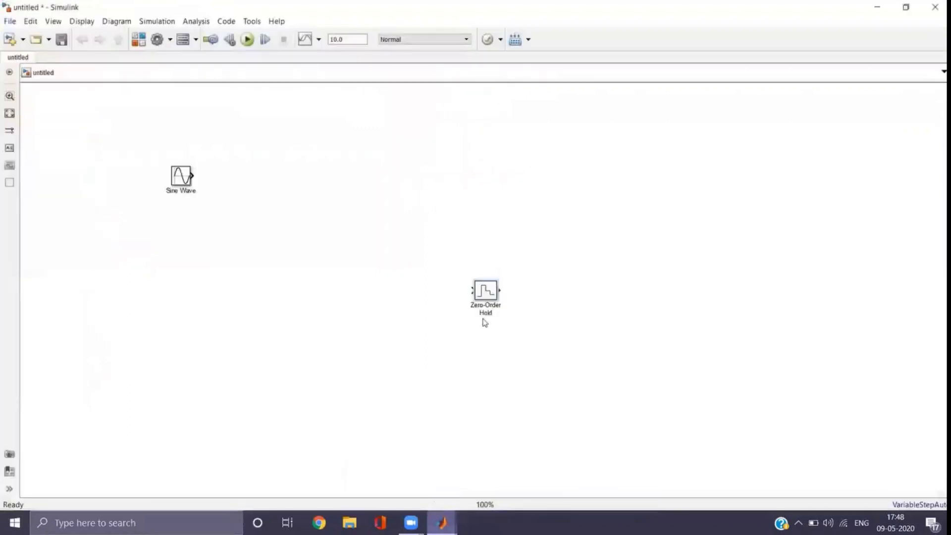
left_click_drag(490, 295, 263, 182)
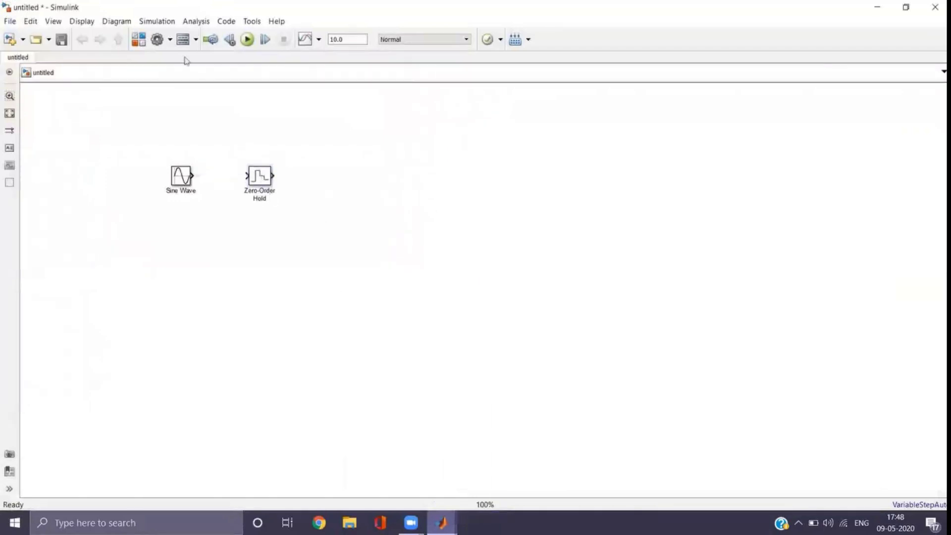
- Return to the block library and search it for "buffer"
left_click(139, 39)
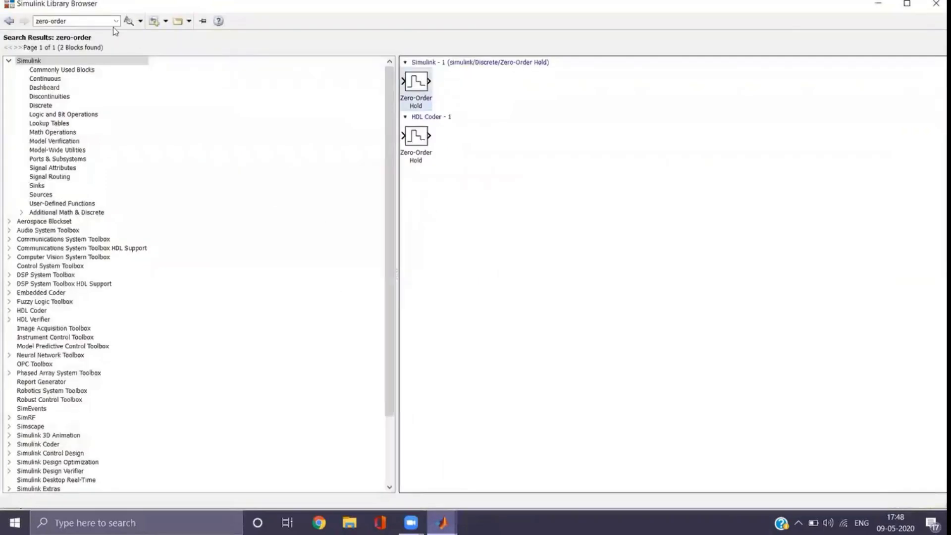
triple_click(99, 21)
key("BackSpace")
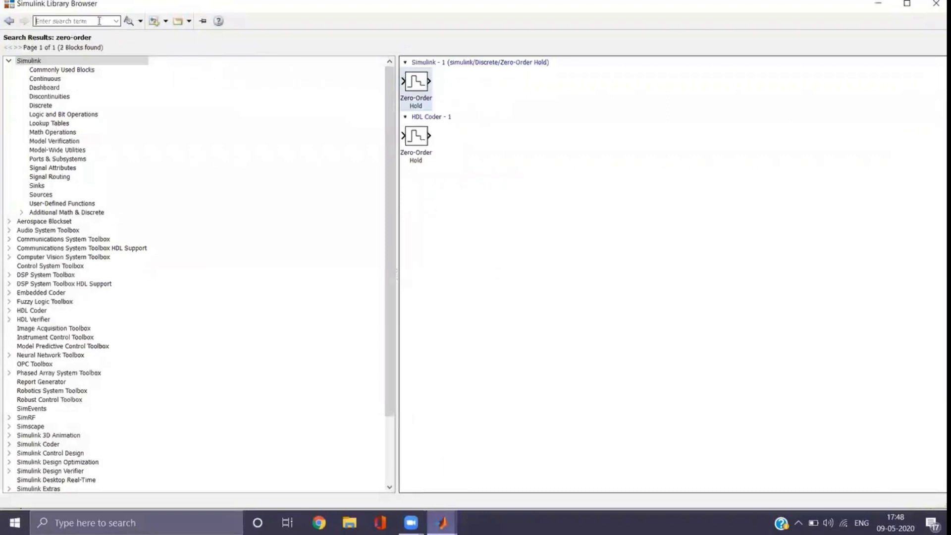
type("buffer")
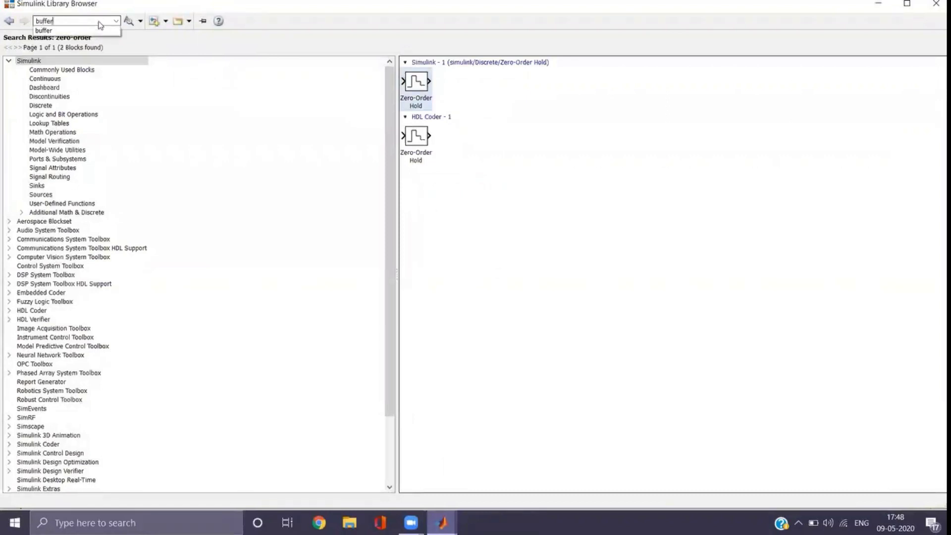
left_click(99, 21)
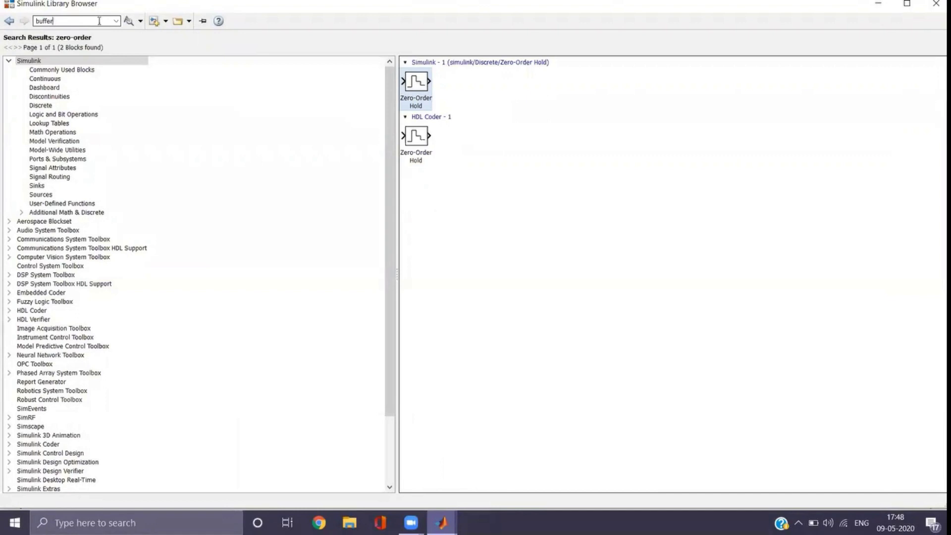
key("Return")
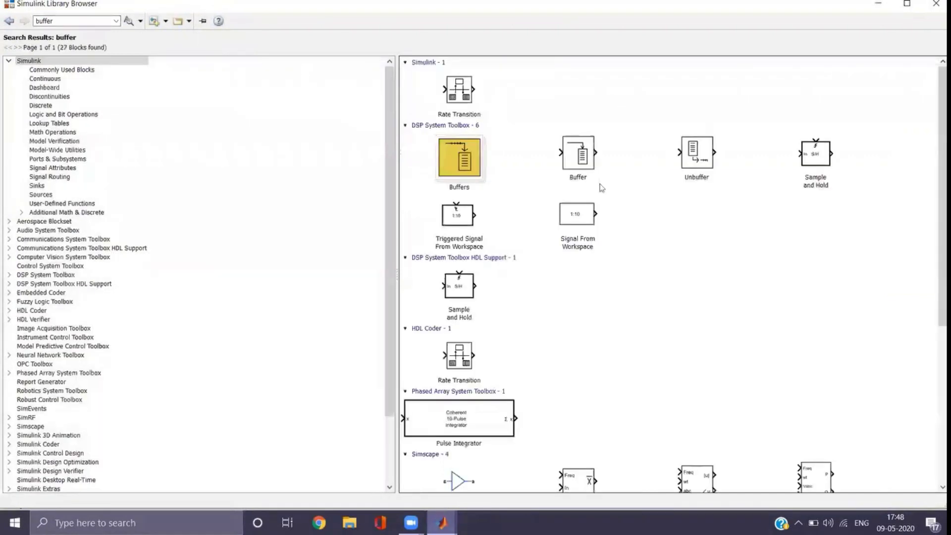
- Add the DSP System Toolbox Buffer block to the model and align it to the right of the Zero-Order Hold block
right_click(584, 160)
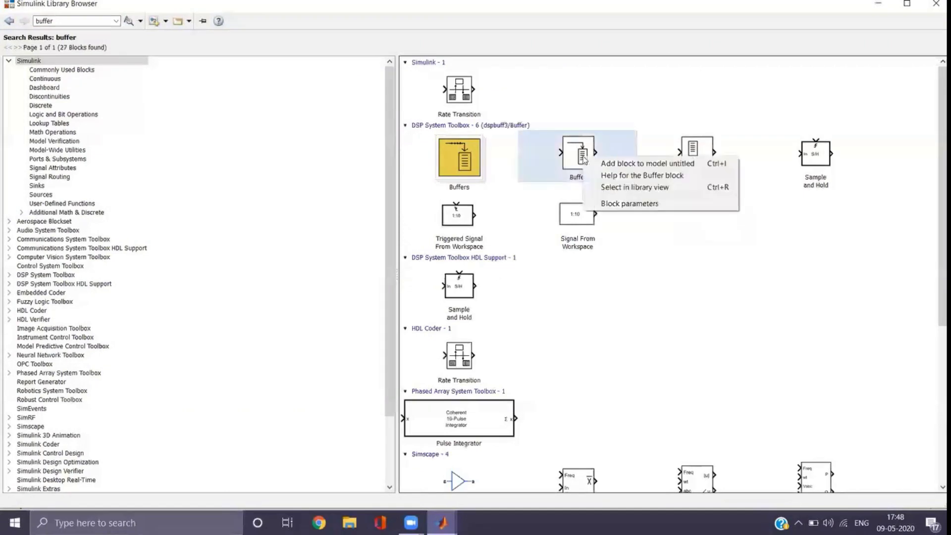
left_click(608, 164)
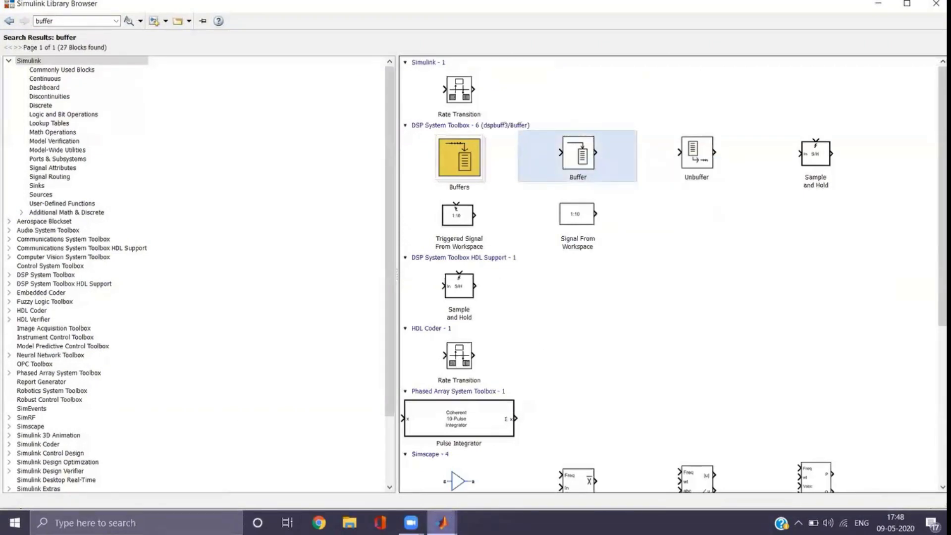
mouse_move(441, 520)
left_click(430, 498)
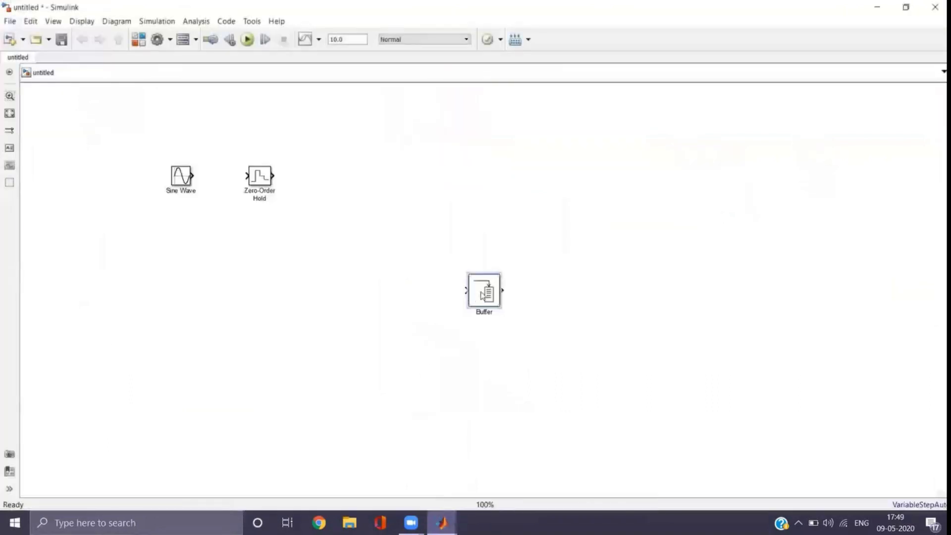
left_click_drag(483, 295, 353, 180)
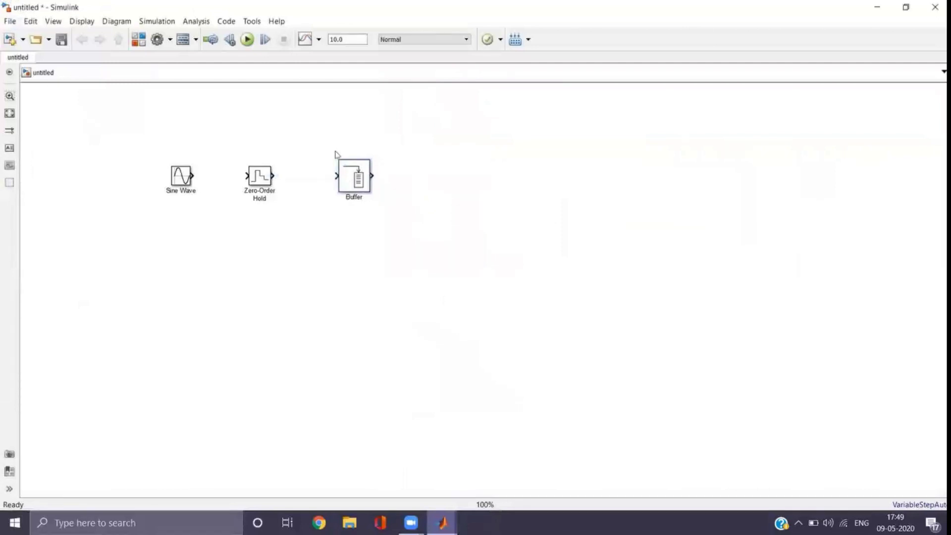
- Return to the block library and search it for "fft"
left_click(139, 39)
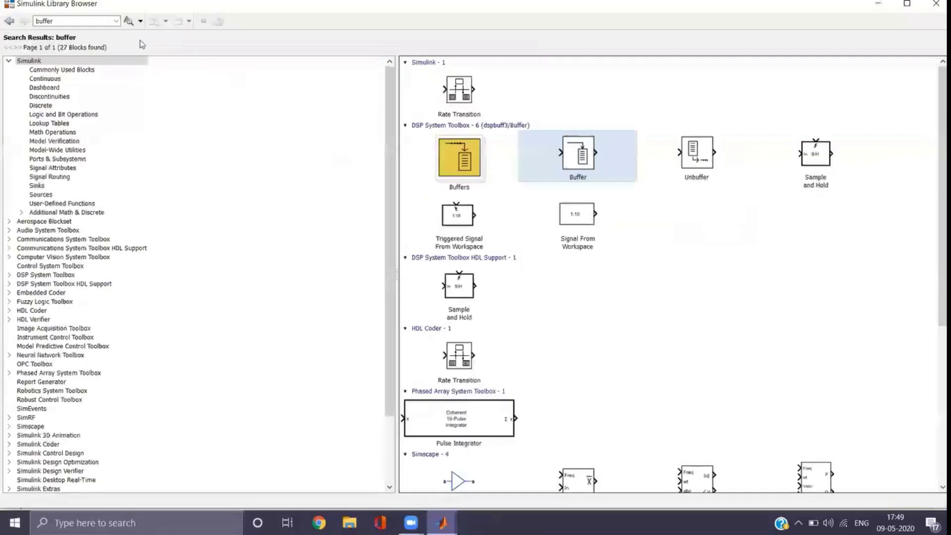
double_click(97, 21)
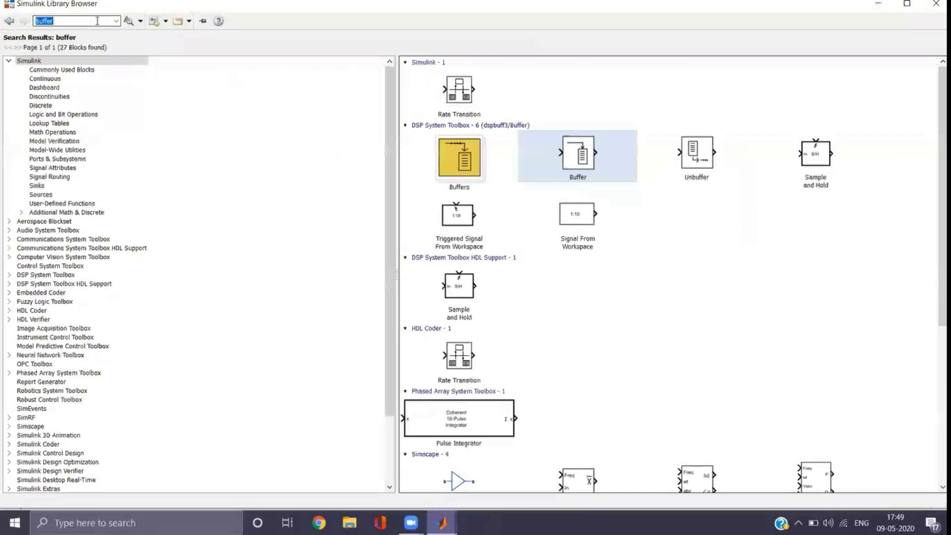
key("BackSpace")
type("fft")
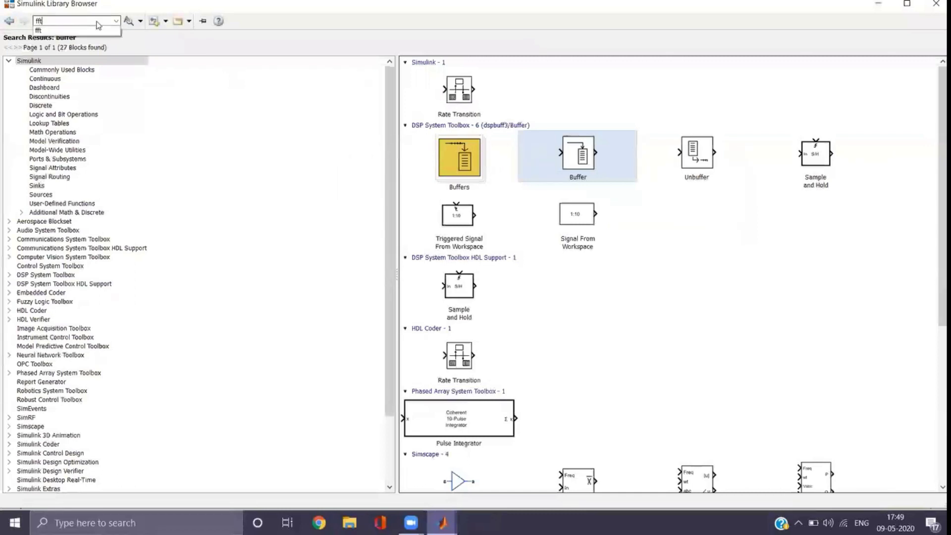
left_click(97, 21)
key("Return")
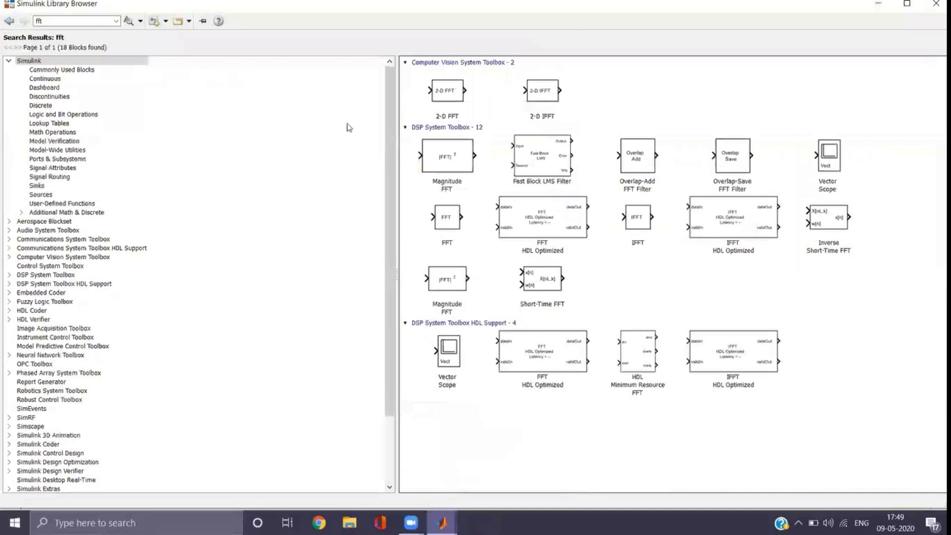
- Add the DSP System Toolbox FFT block to the model and align it to the right of the Buffer block
left_click(452, 218)
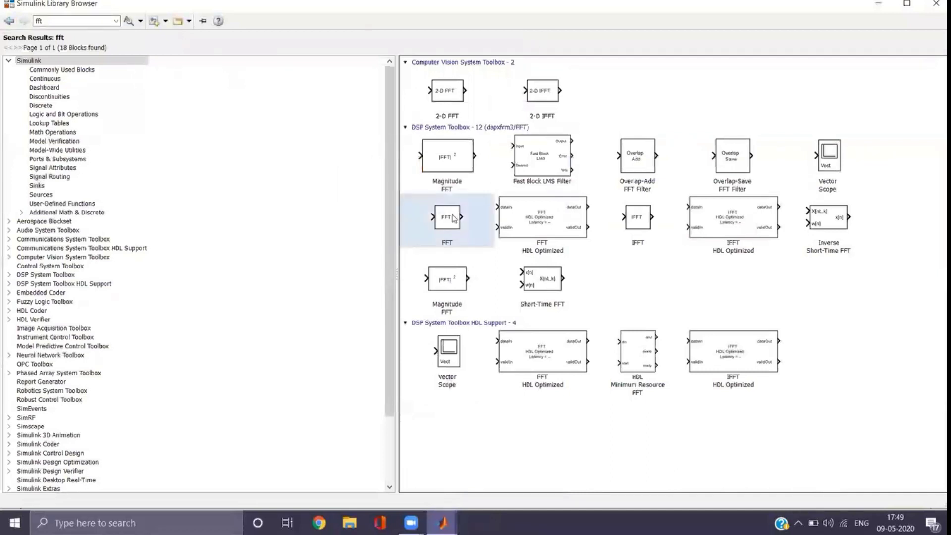
right_click(453, 218)
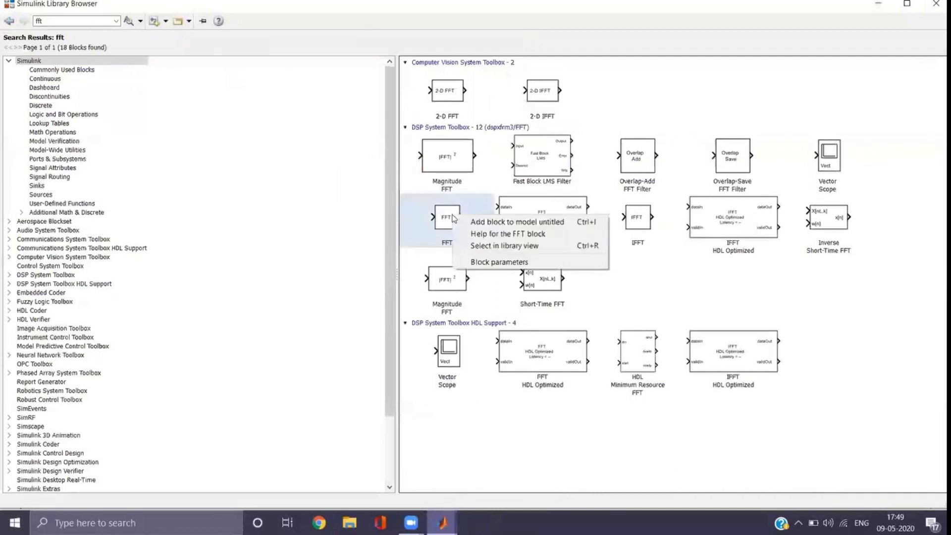
left_click(479, 223)
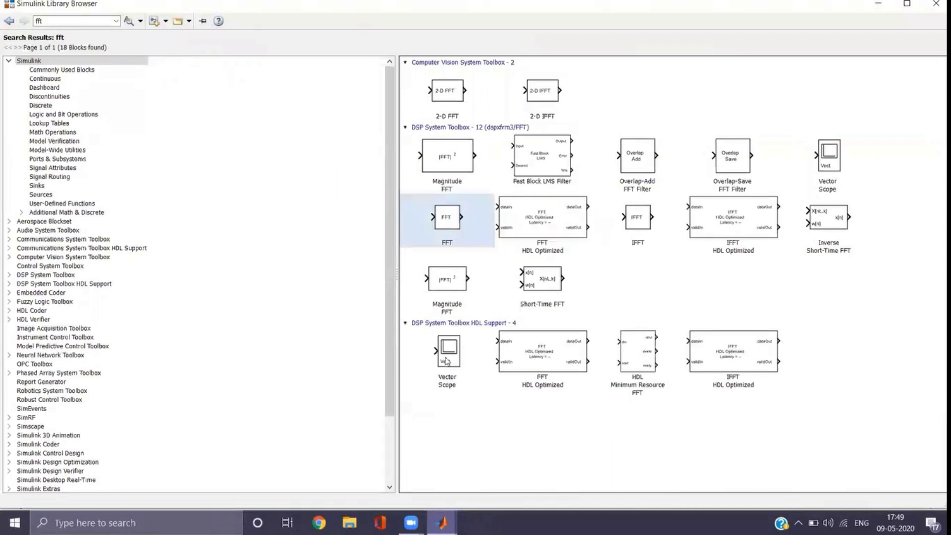
mouse_move(443, 521)
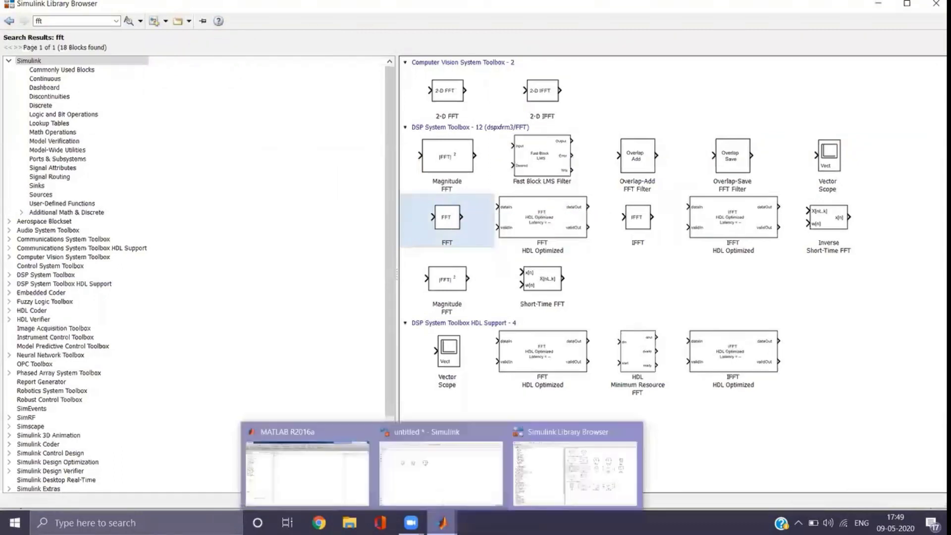
left_click(446, 490)
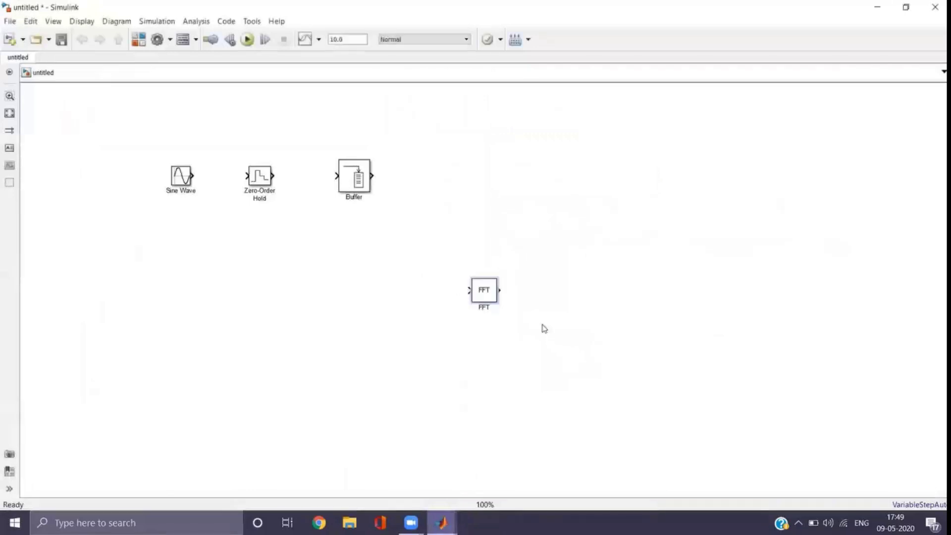
left_click_drag(490, 291, 452, 179)
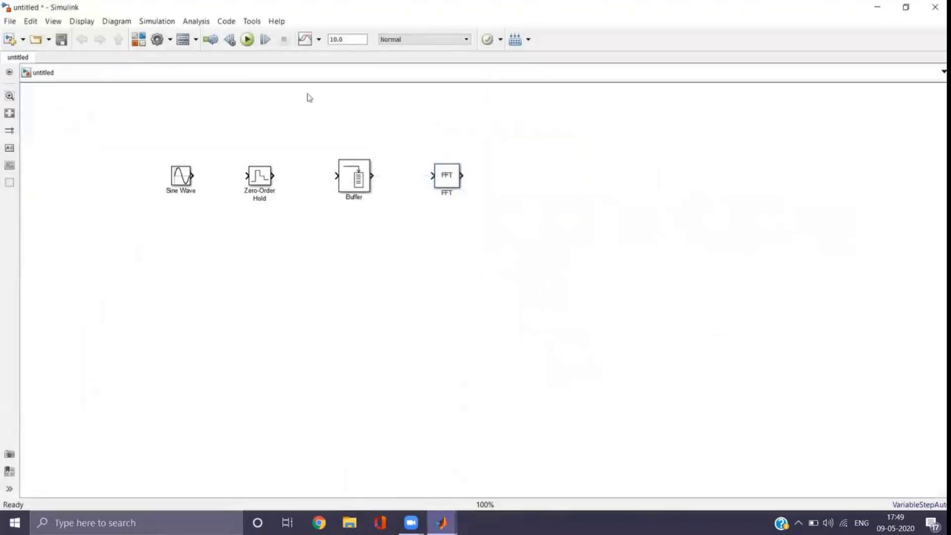
- Return to the block library and search it for "gain"
left_click(143, 39)
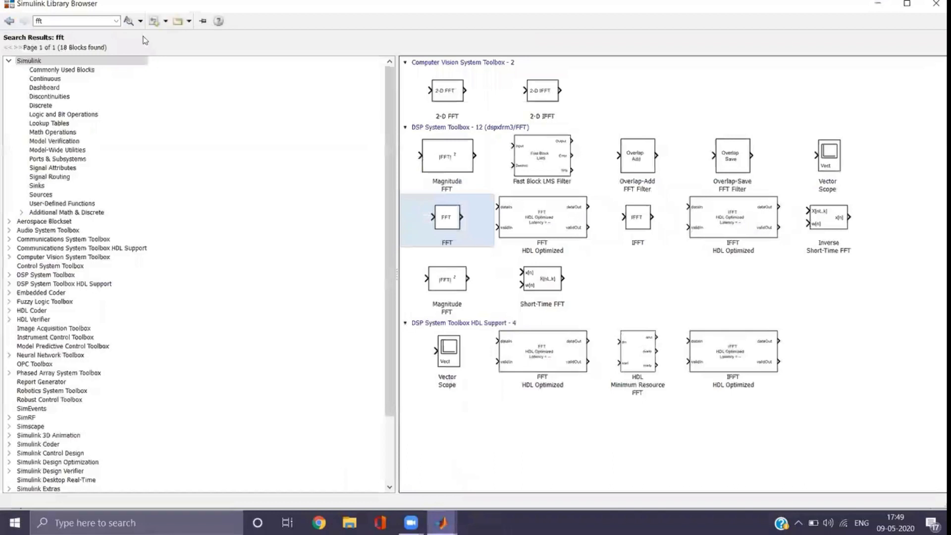
double_click(93, 22)
key("BackSpace")
type("gain")
key("Return")
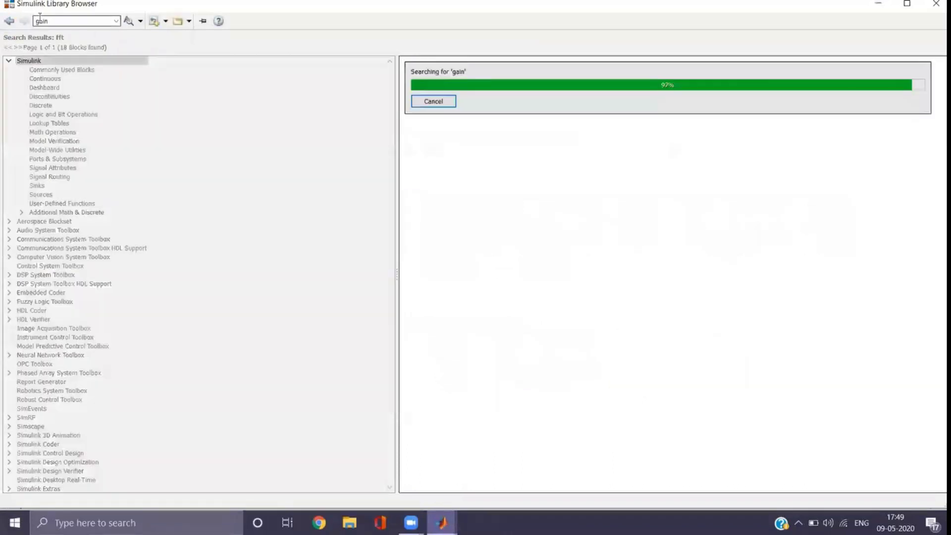
- Add the Gain block from Simulink Commonly Used Blocks to the model and align it to the right of the FFT block
right_click(448, 89)
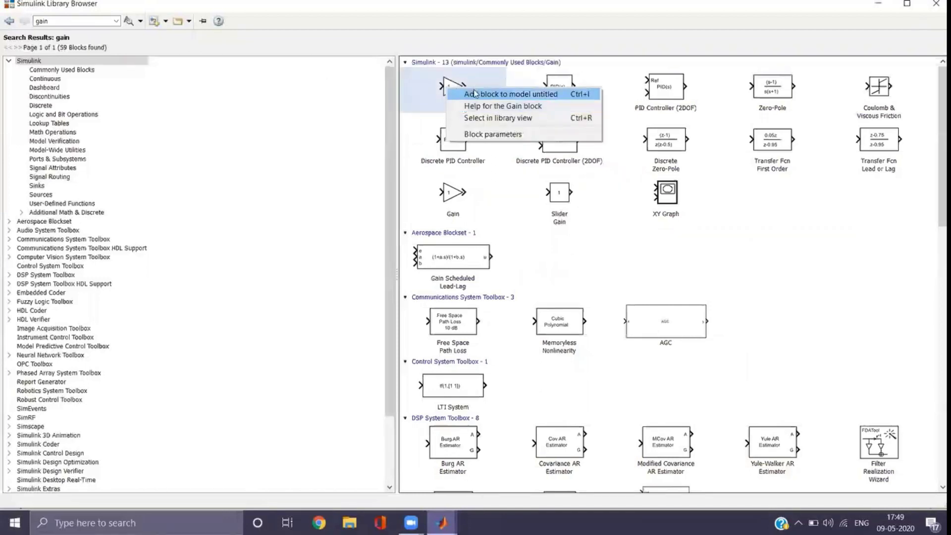
left_click(475, 94)
mouse_move(442, 520)
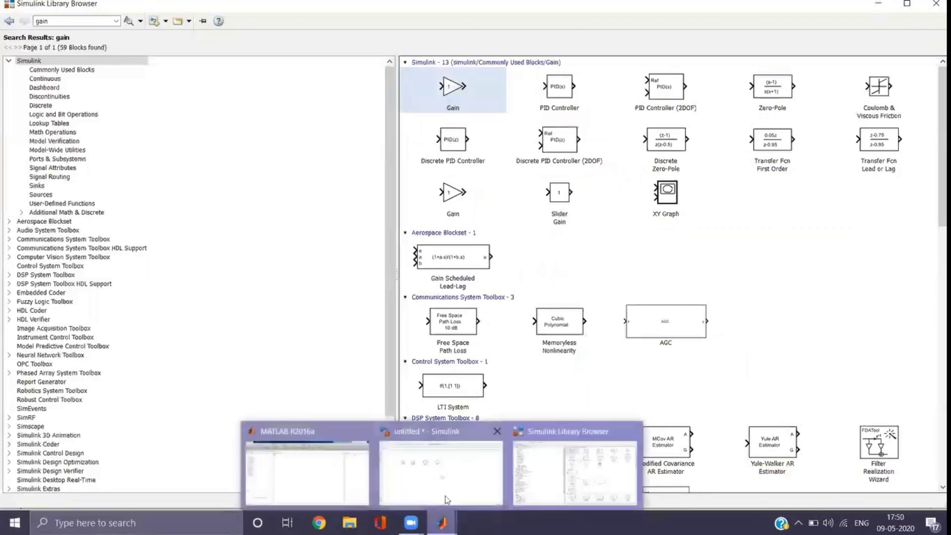
left_click(445, 500)
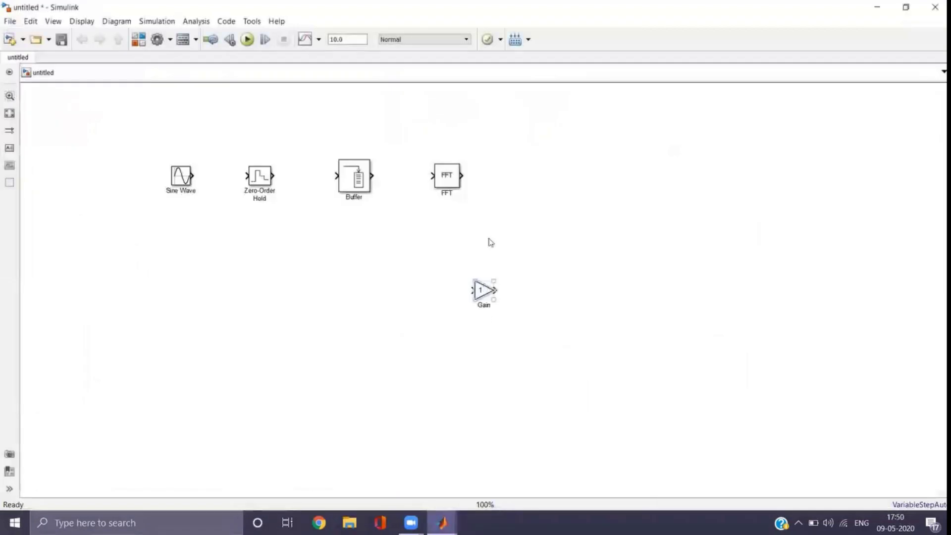
left_click_drag(485, 284, 530, 166)
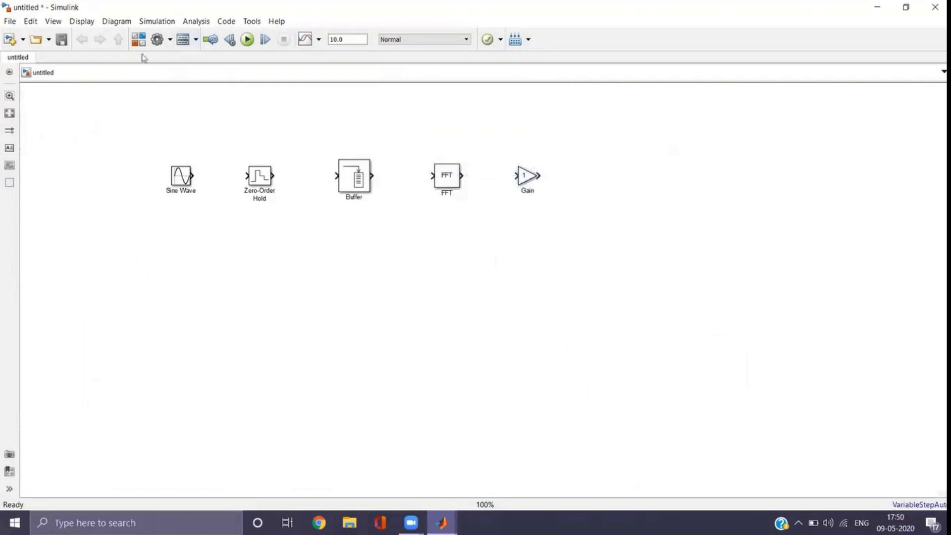
- Return to the block library and search it for "abs"
left_click(139, 39)
double_click(97, 21)
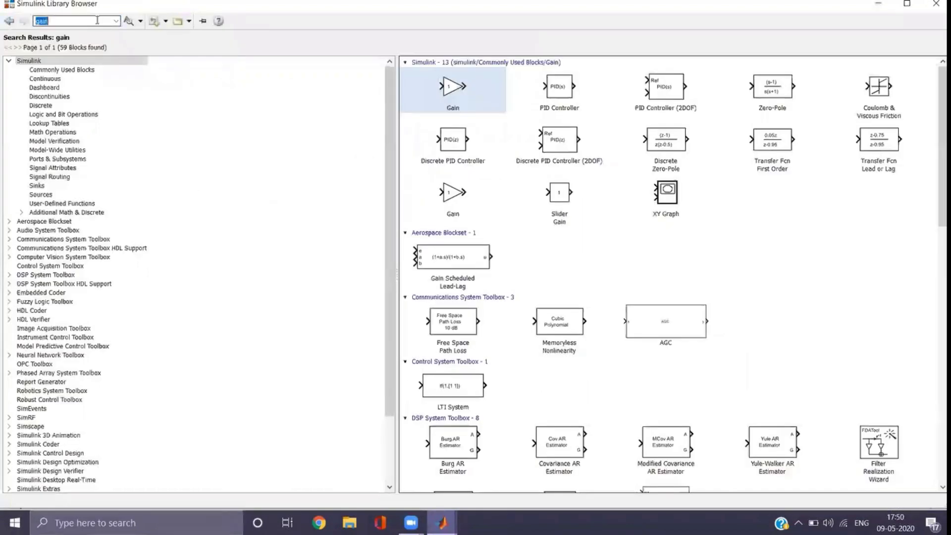
key("BackSpace")
type("abs")
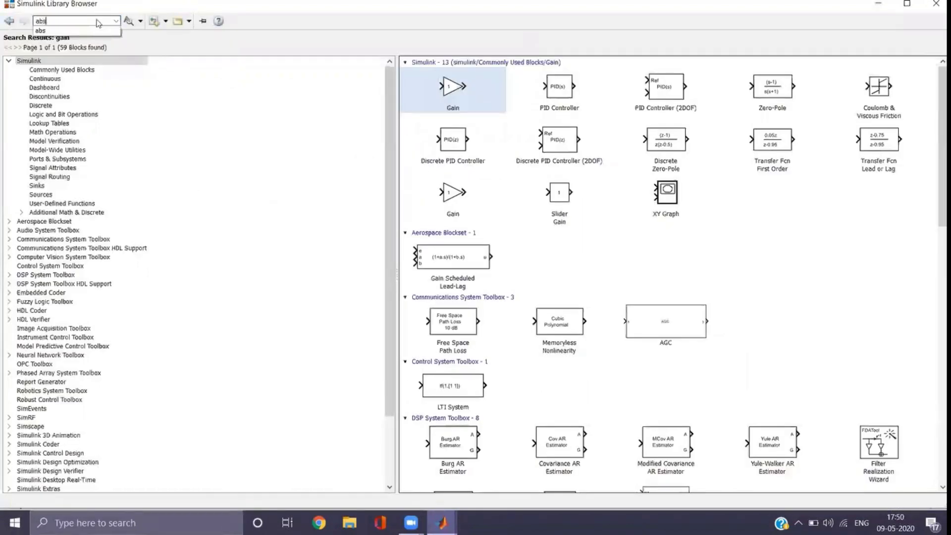
key("Return")
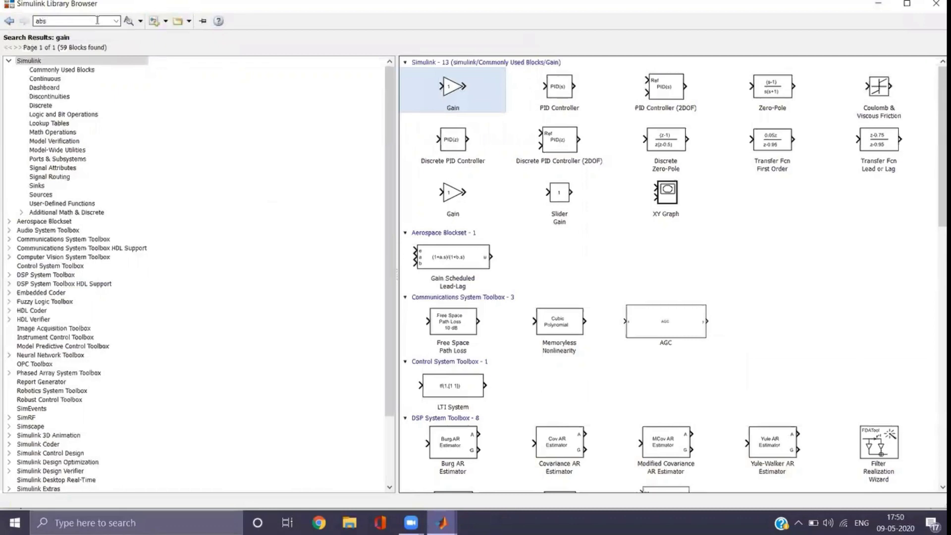
key("Return")
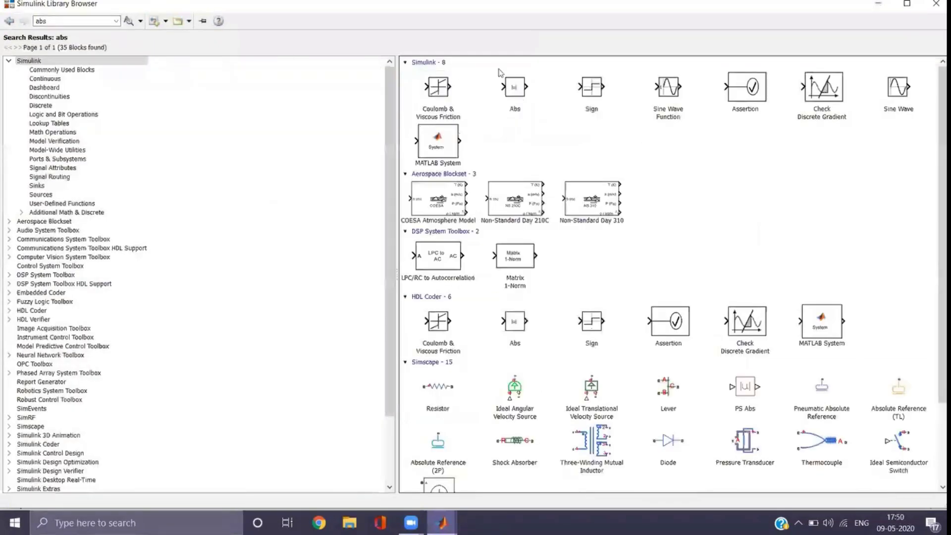
- Add the Abs block from Simulink Math Operations to the model and align it to the right of the Gain block
left_click(519, 87)
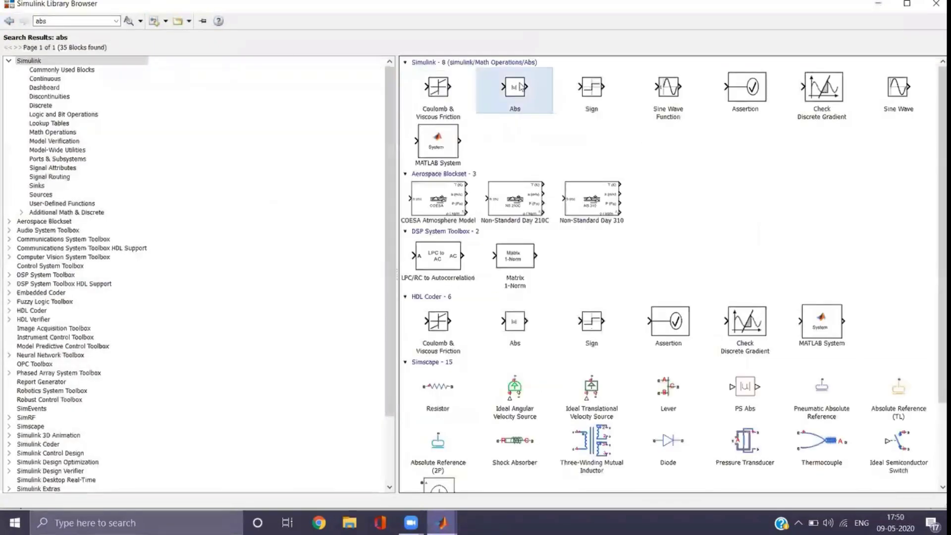
right_click(517, 91)
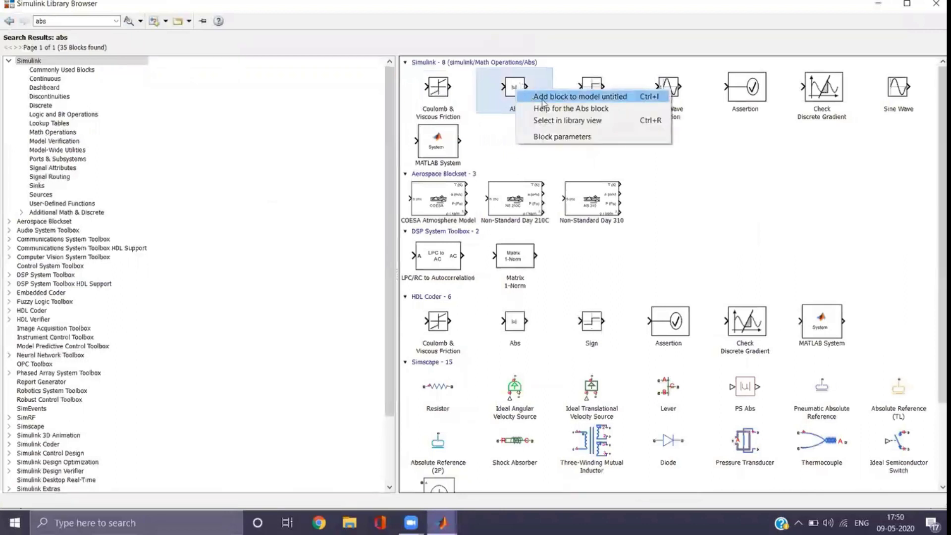
left_click(543, 101)
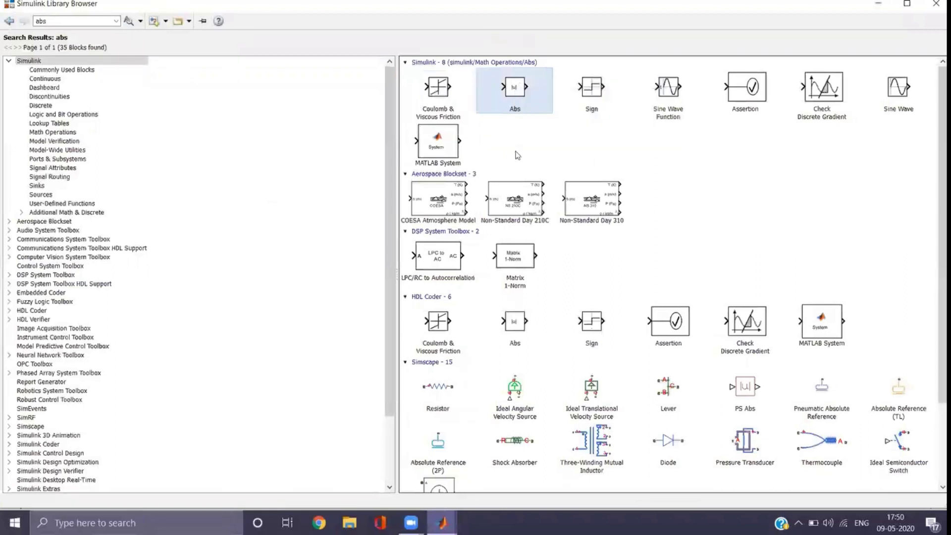
mouse_move(442, 523)
left_click(436, 507)
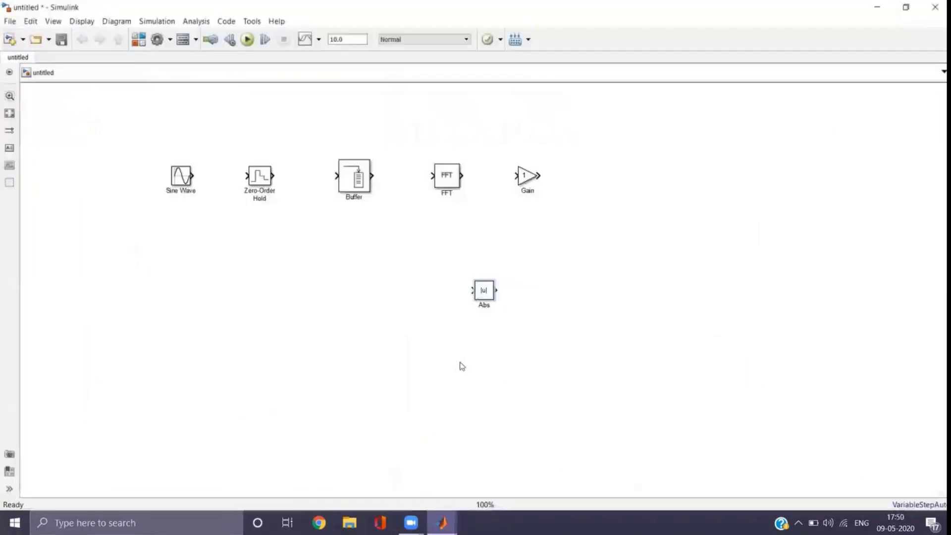
left_click_drag(489, 297, 603, 188)
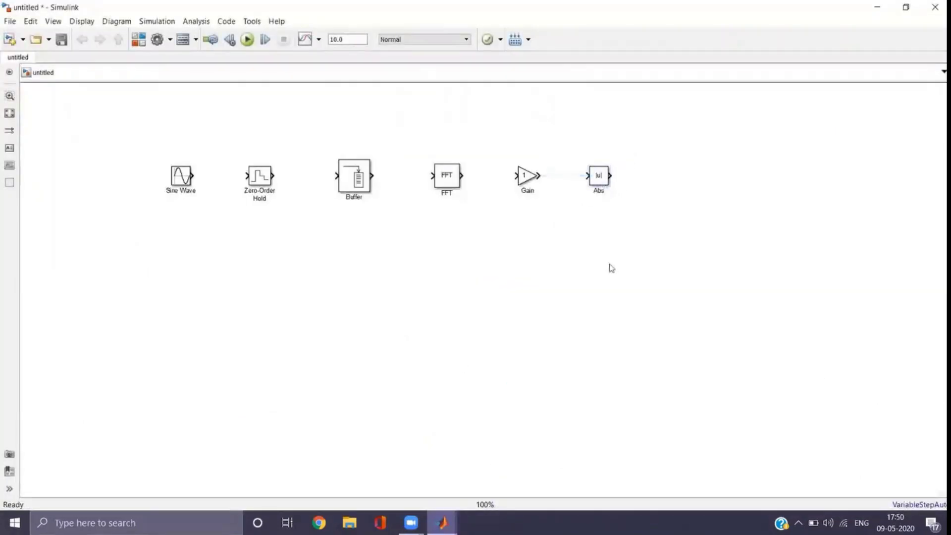
- Return to the block library and search it for "vector scope"
left_click(139, 39)
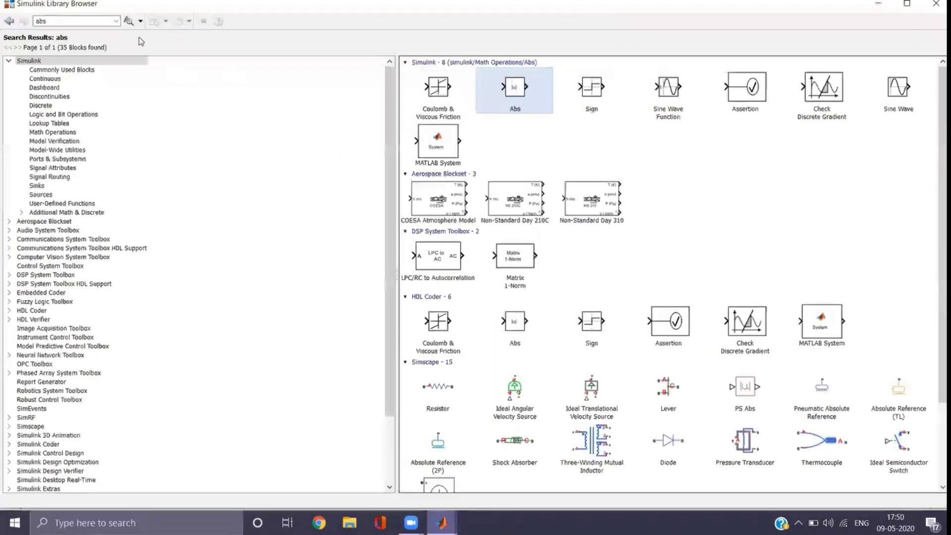
double_click(106, 18)
key("BackSpace")
type("vec")
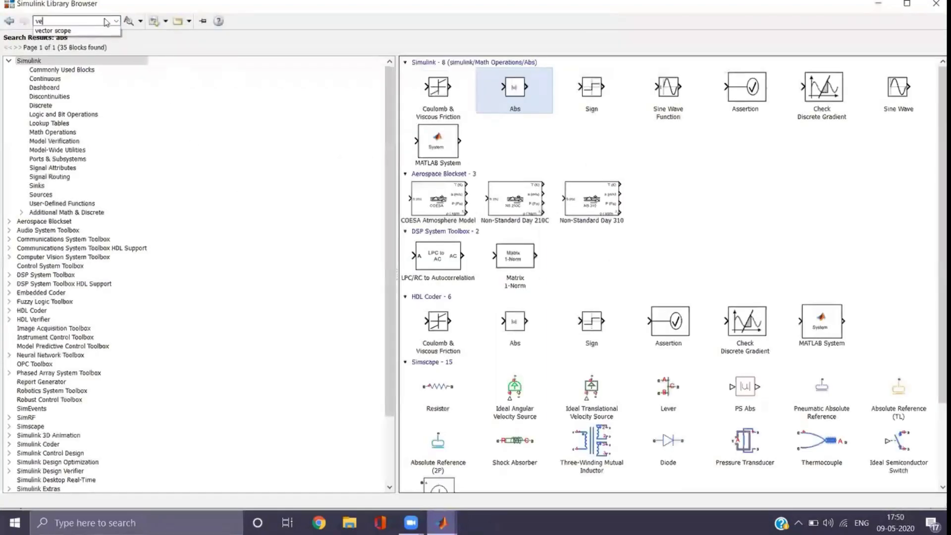
left_click(86, 31)
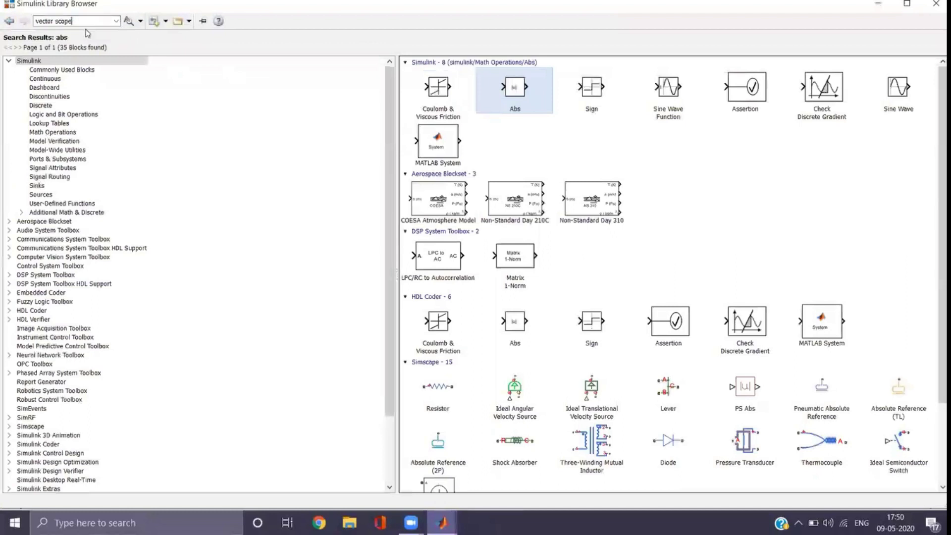
key("Return")
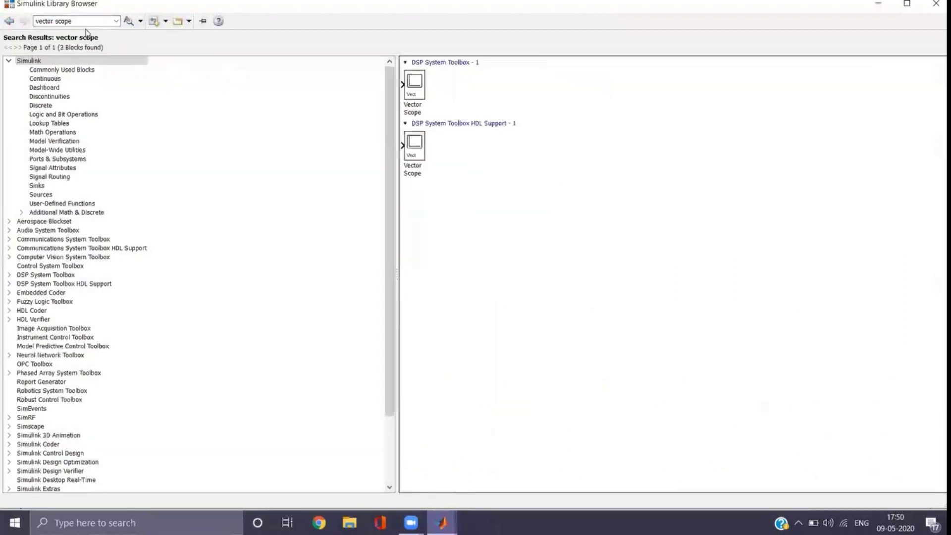
- Add the DSP System Toolbox Vector Scope block to the model and align it to the right of the Abs block
right_click(418, 90)
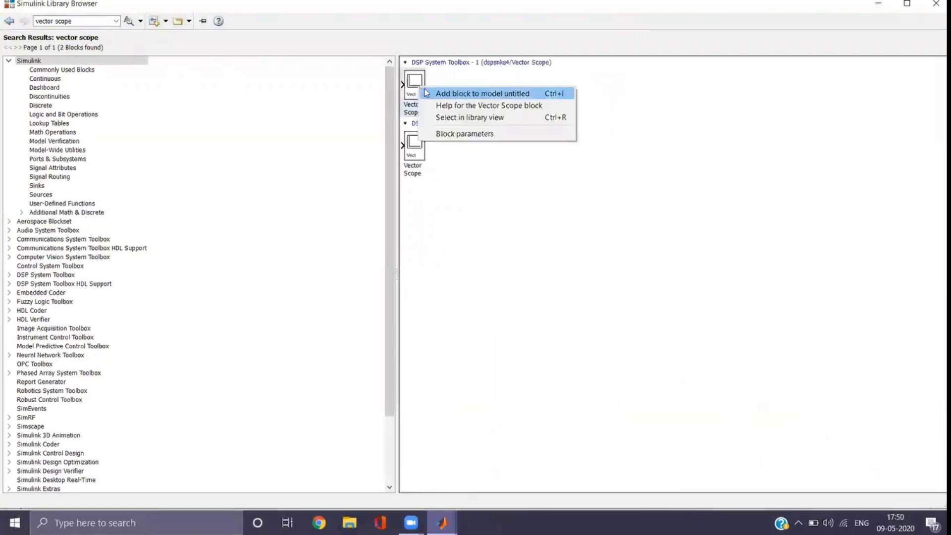
left_click(433, 94)
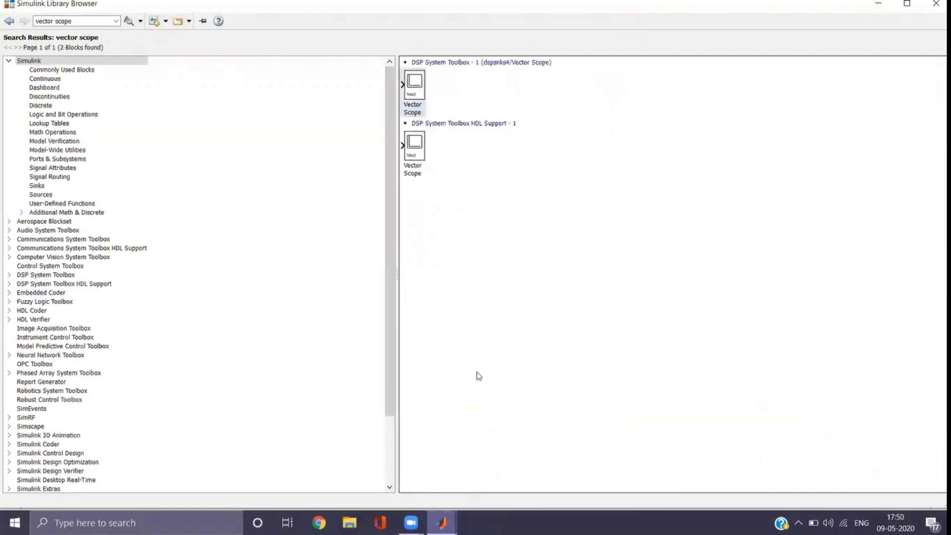
mouse_move(442, 523)
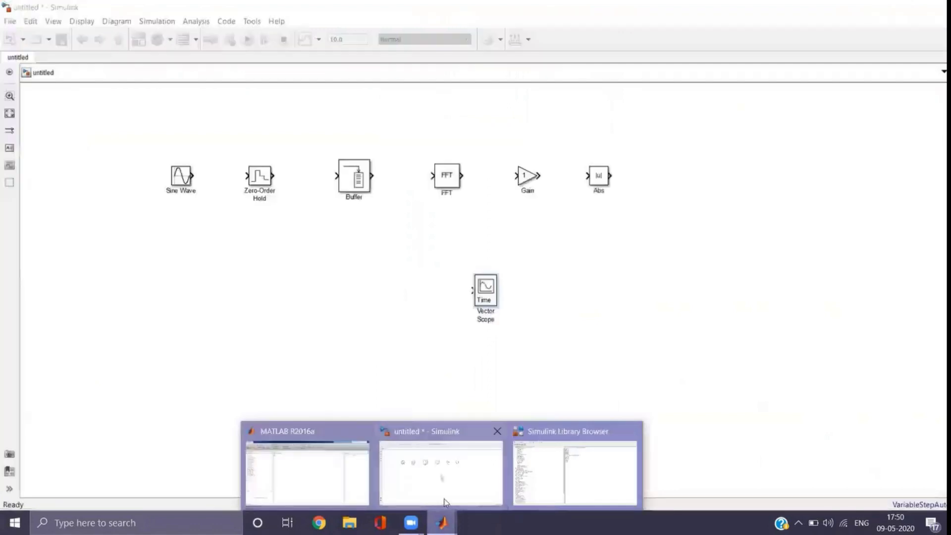
left_click(441, 465)
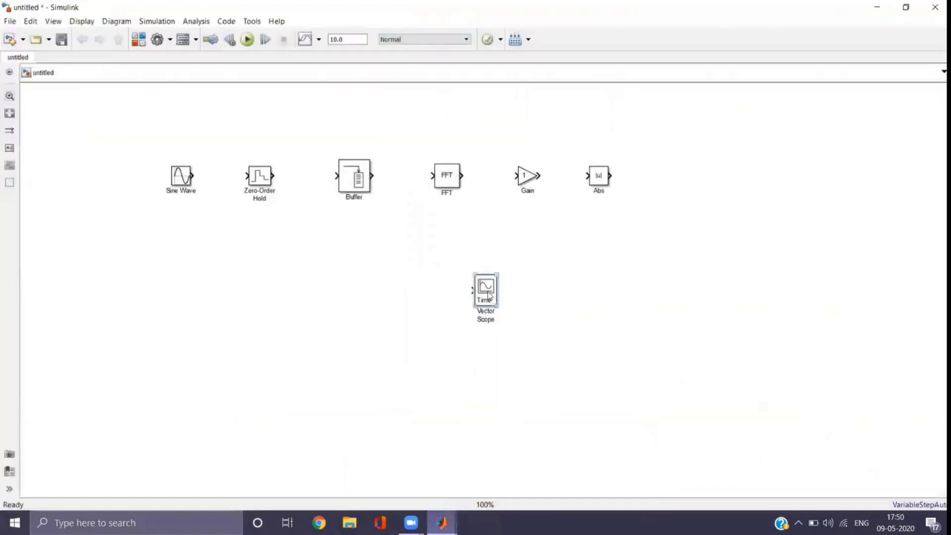
left_click_drag(488, 295, 694, 182)
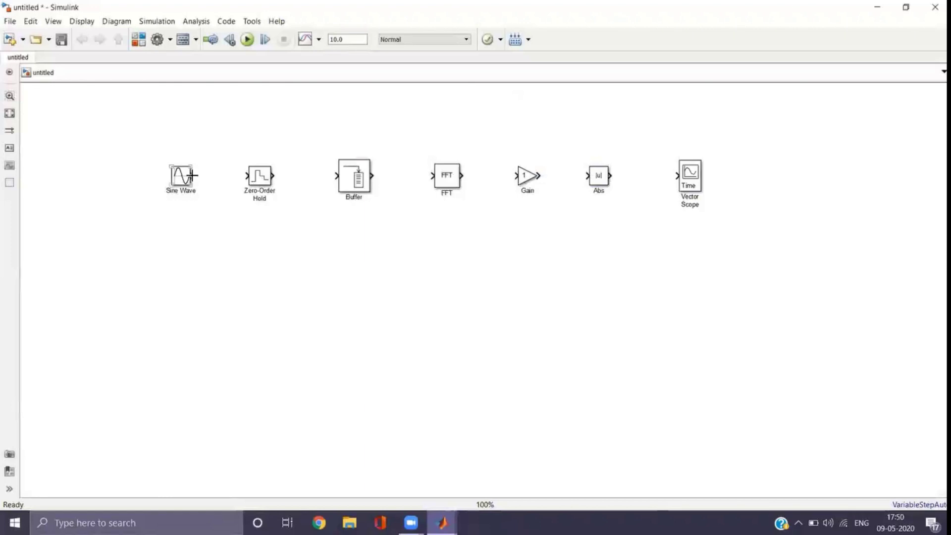
- Connect all blocks in series from Sine Wave through Zero-Order Hold, Buffer, FFT, Gain and Abs to Vector Scope
left_click_drag(192, 175, 429, 175)
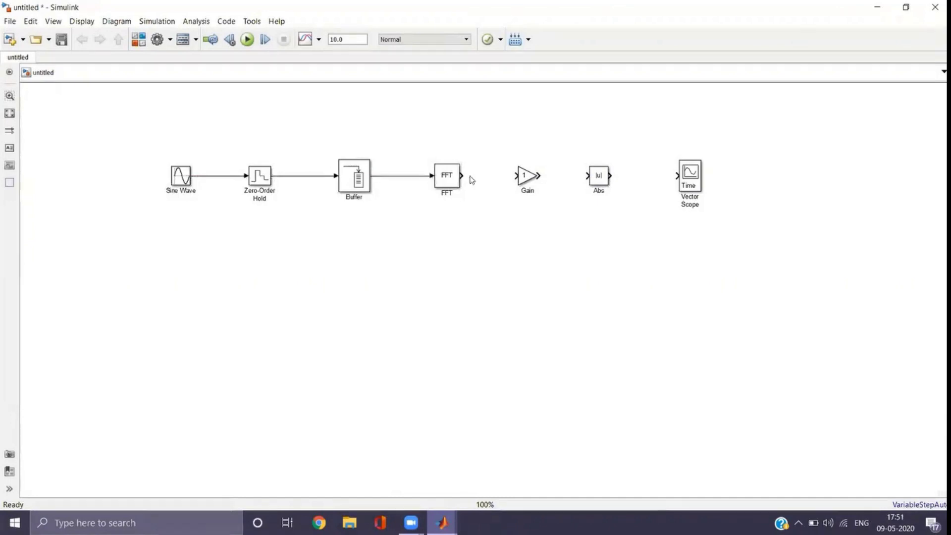
left_click_drag(462, 175, 677, 177)
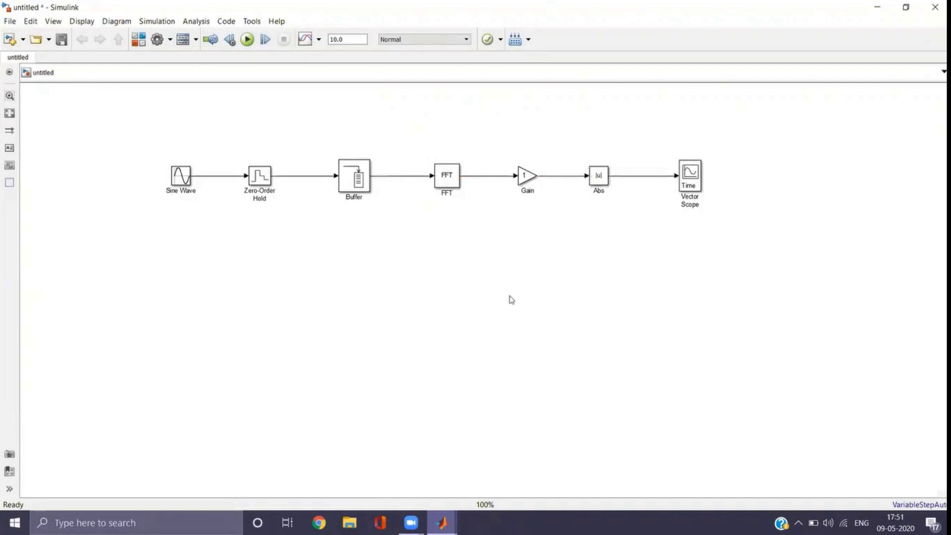
- Set the Sine Wave block's amplitude to 8 and its frequency to 2*pi*1e3 rad/sec
left_click(179, 177)
double_click(178, 176)
scroll(351, 317, "down", 3)
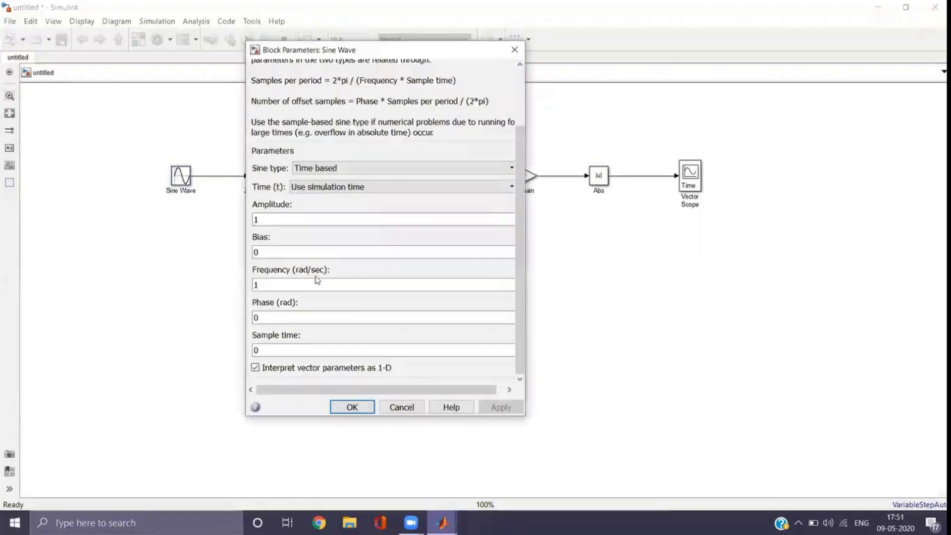
left_click(268, 218)
double_click(268, 218)
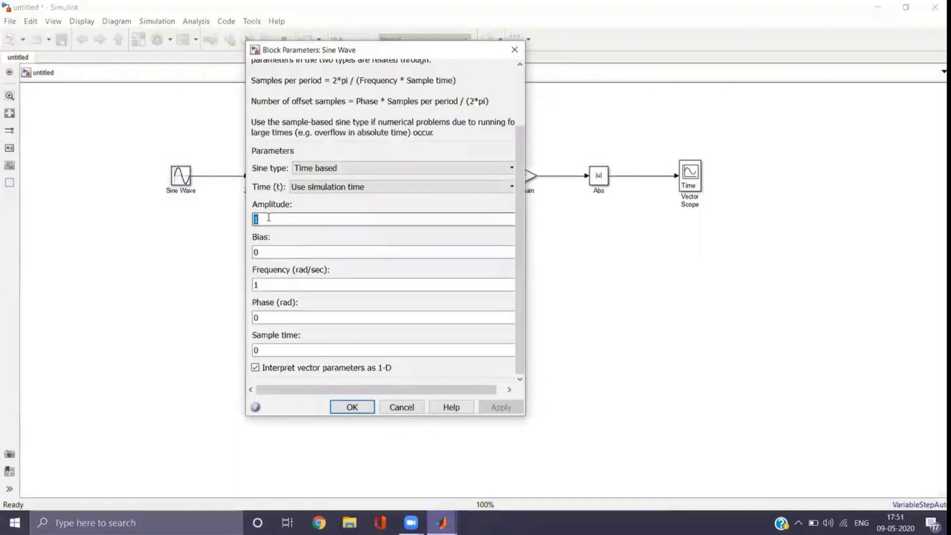
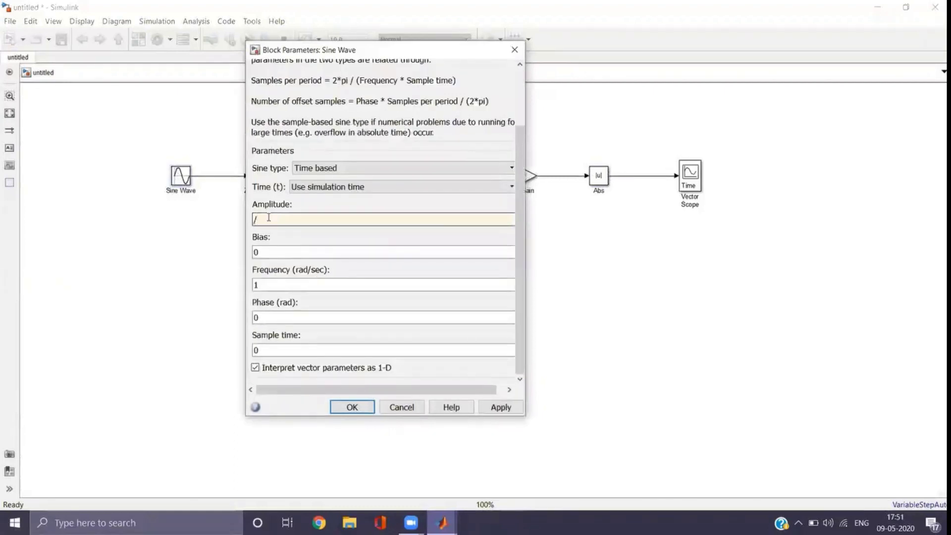
type("8")
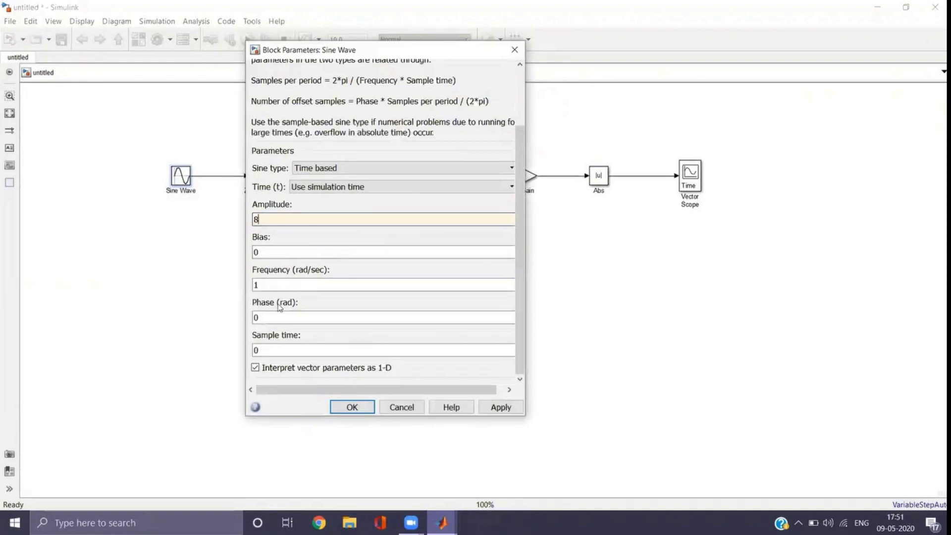
double_click(276, 283)
key("BackSpace")
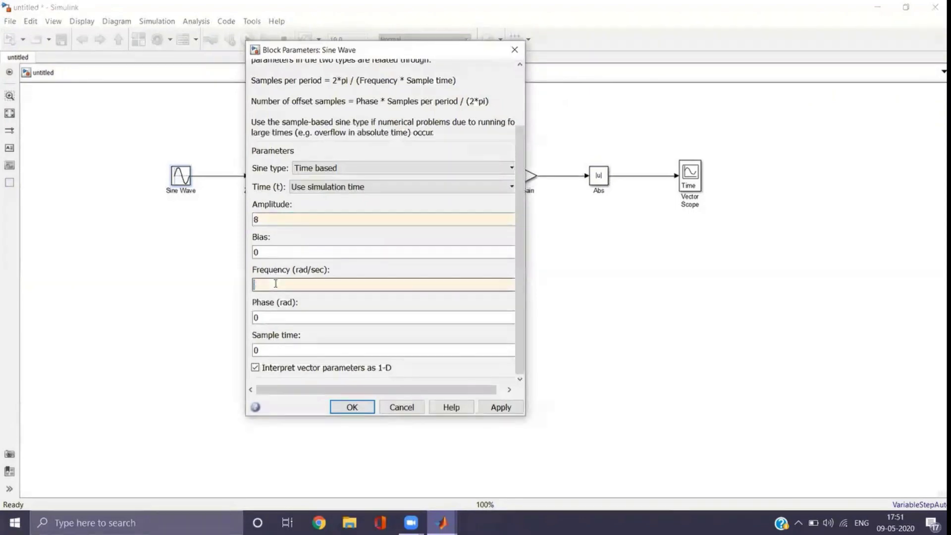
type("2*pi*1e3")
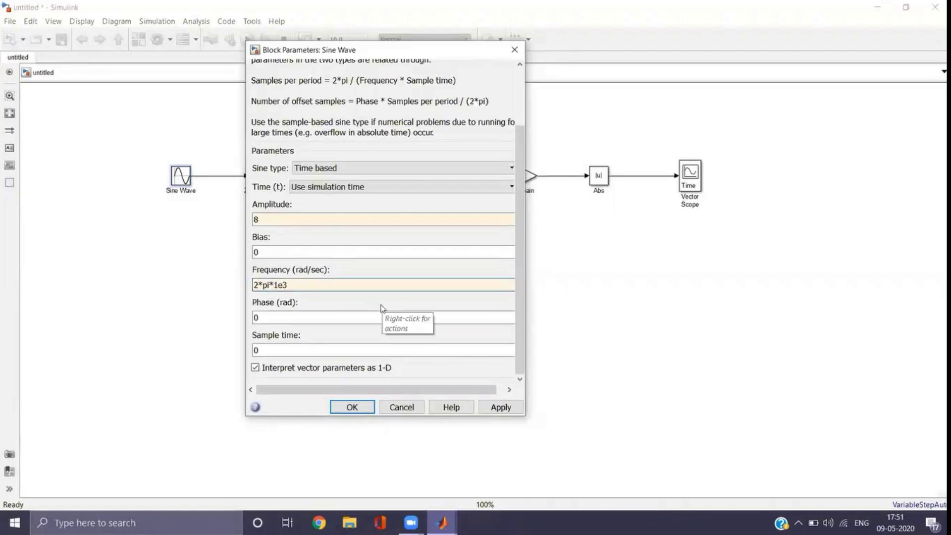
left_click(516, 411)
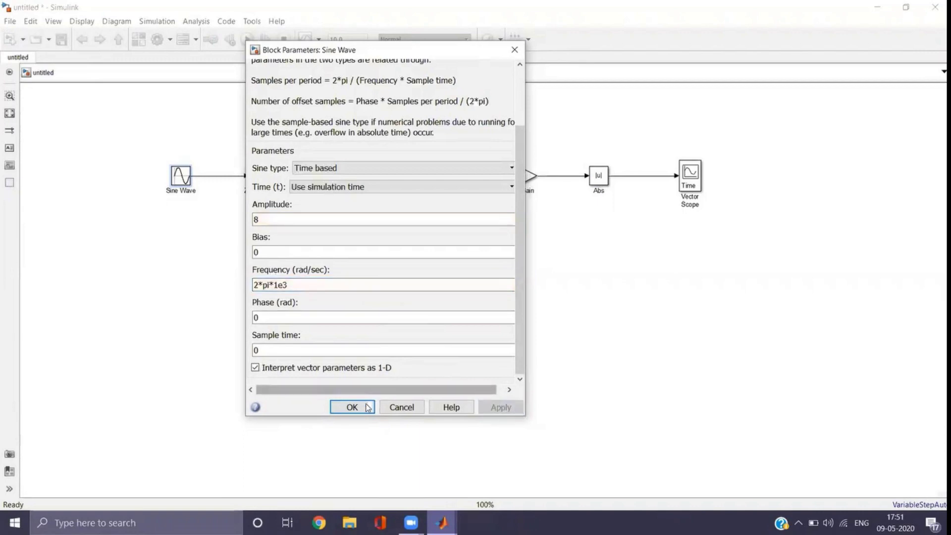
left_click(352, 407)
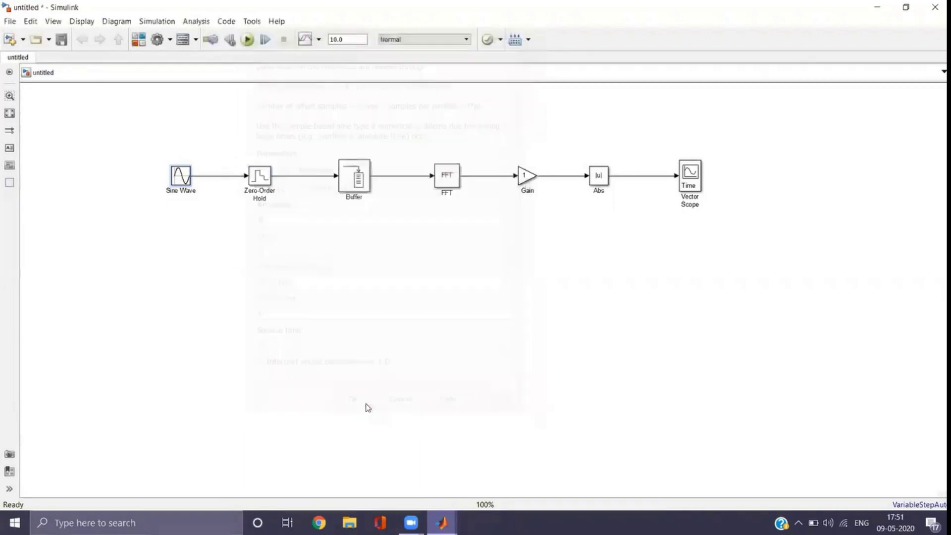
- Set the Zero-Order Hold block's sample time to 1e-5
double_click(262, 180)
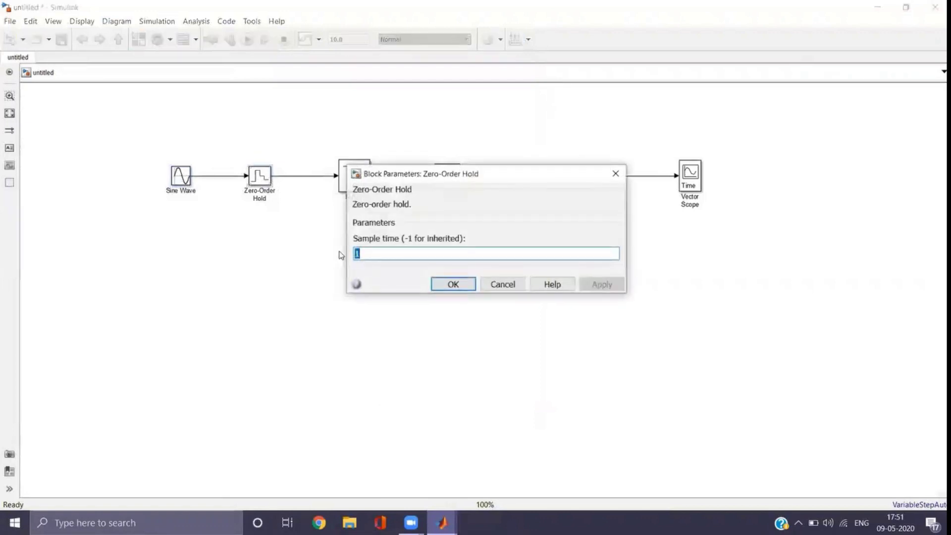
key("BackSpace")
type("1e")
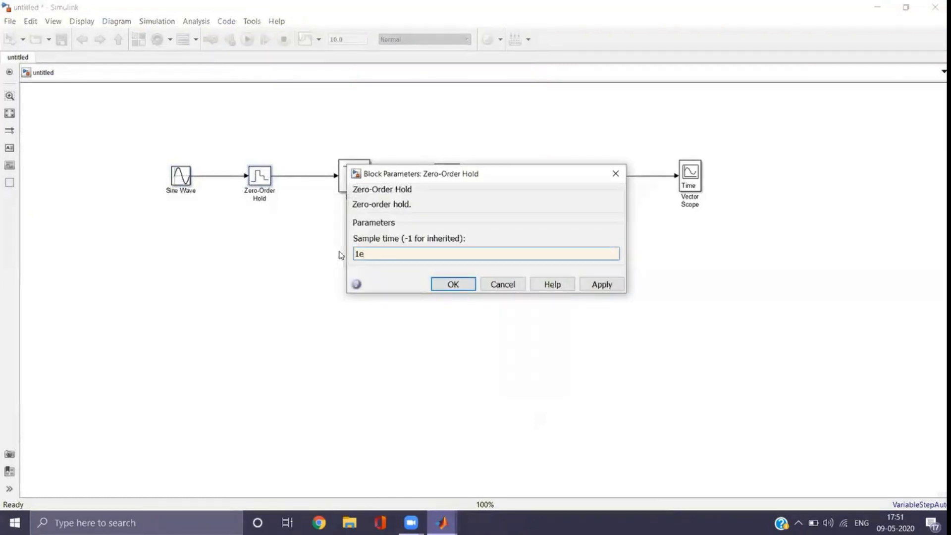
type("-5")
left_click(612, 284)
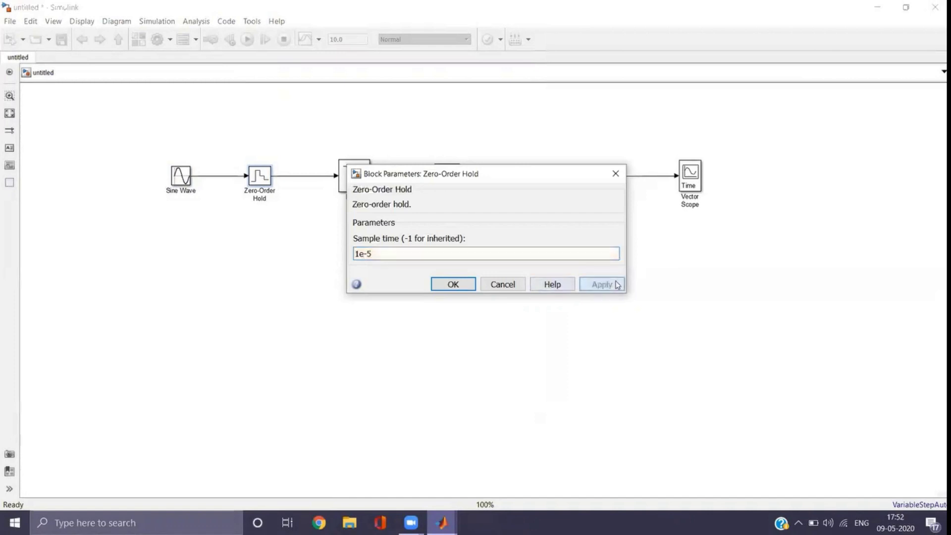
left_click(460, 289)
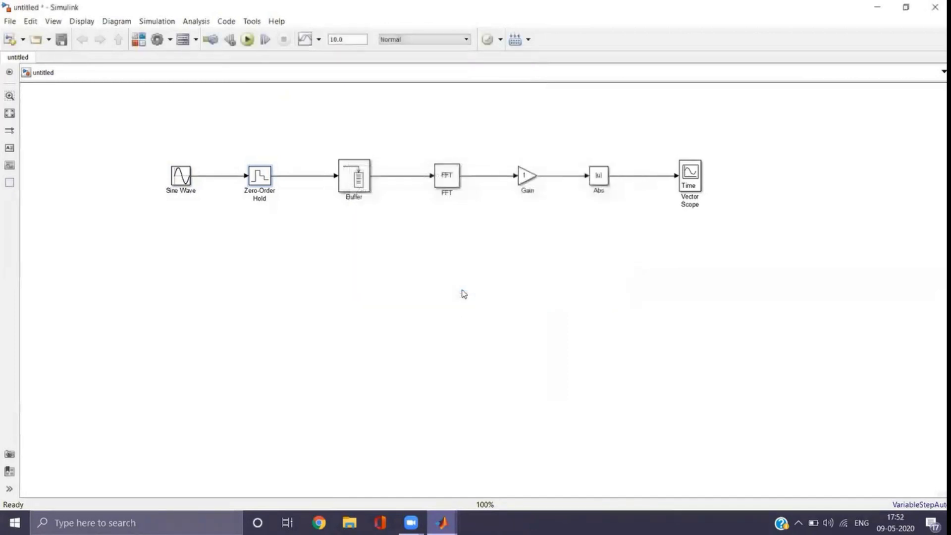
- Set the Buffer block's output buffer size per channel to 1024
left_click(352, 178)
double_click(353, 178)
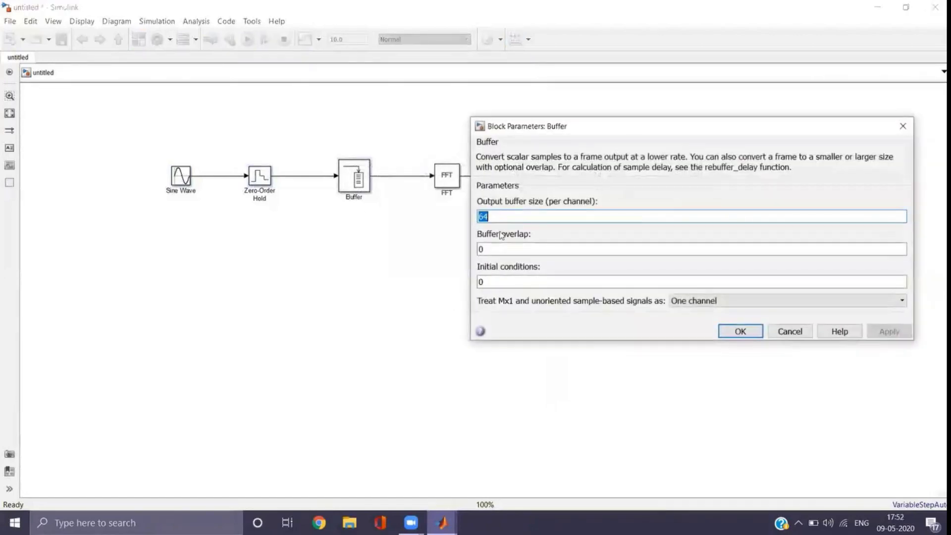
key("BackSpace")
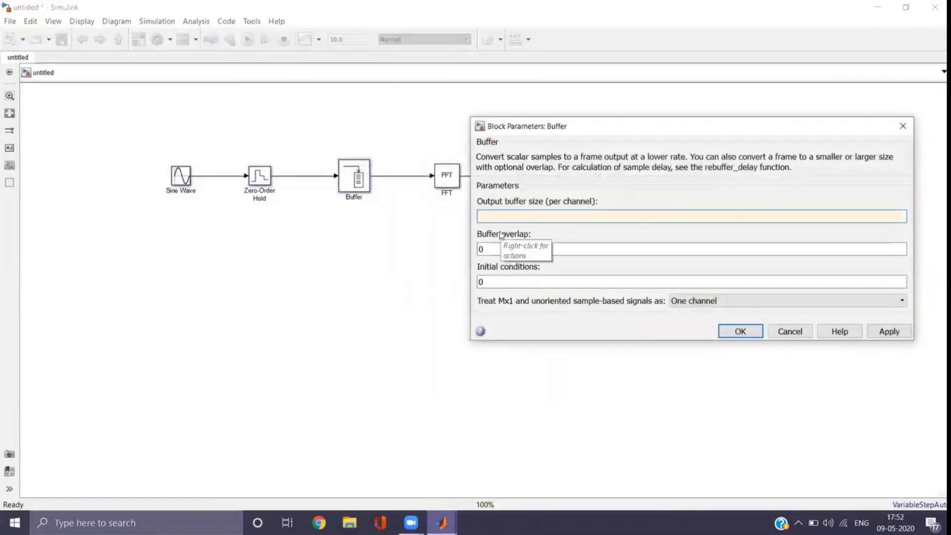
type("1")
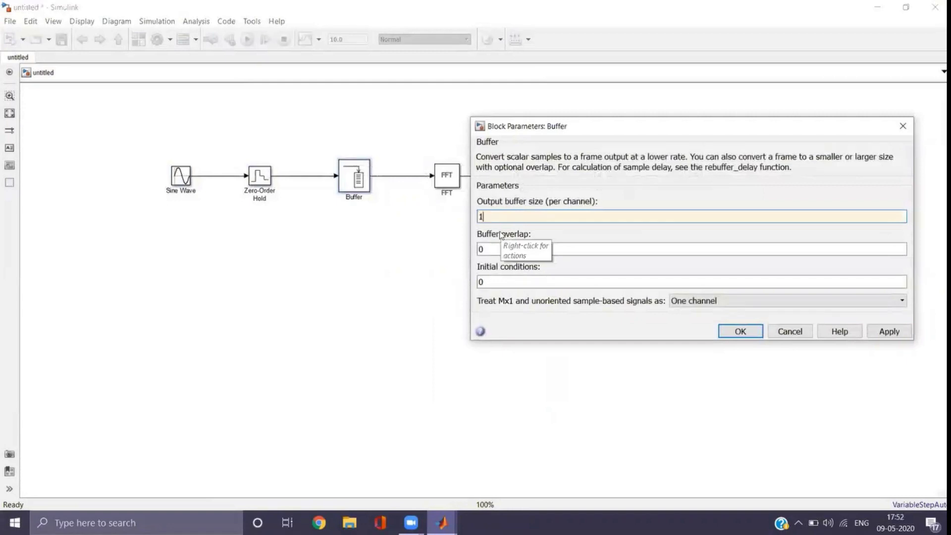
type("024")
left_click(888, 331)
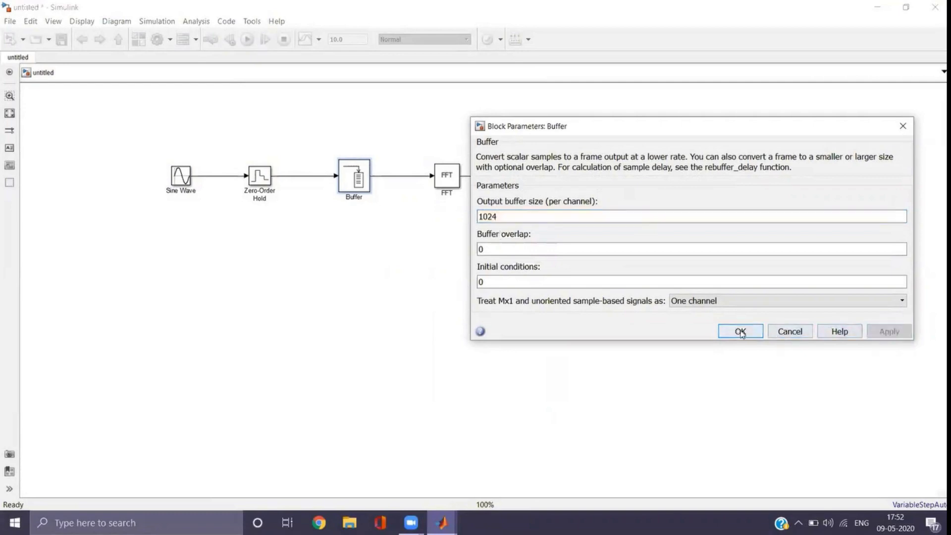
left_click(742, 333)
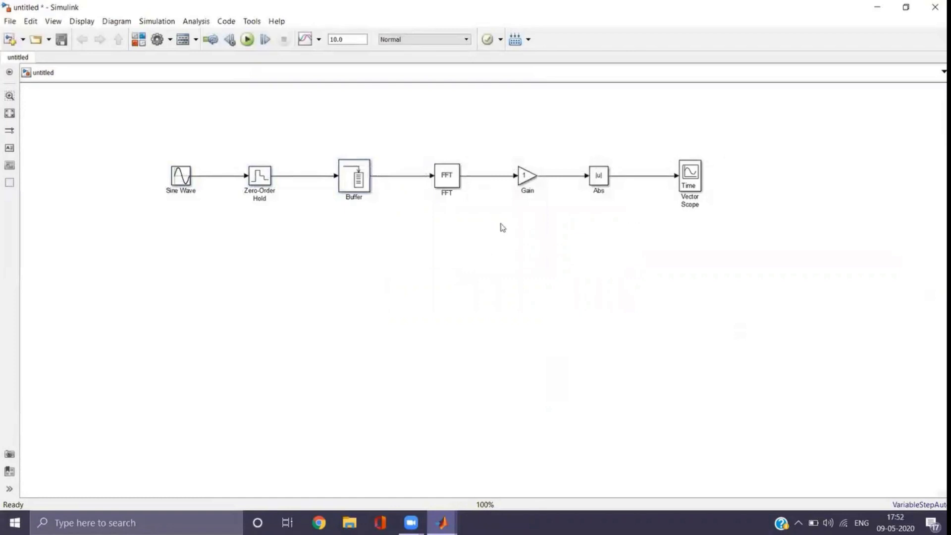
- Set the Gain block's gain to 1/1024 to scale the FFT output
left_click(447, 177)
left_click(525, 176)
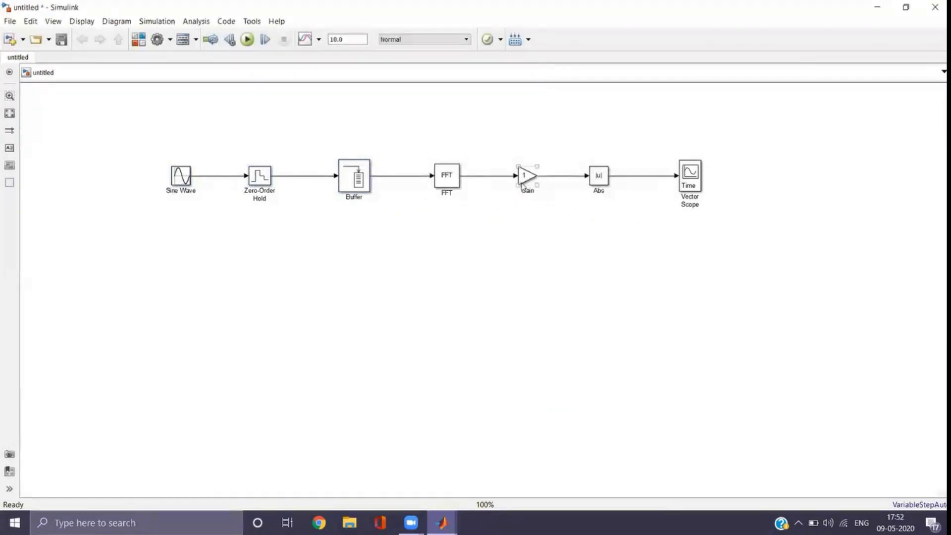
left_click(488, 171)
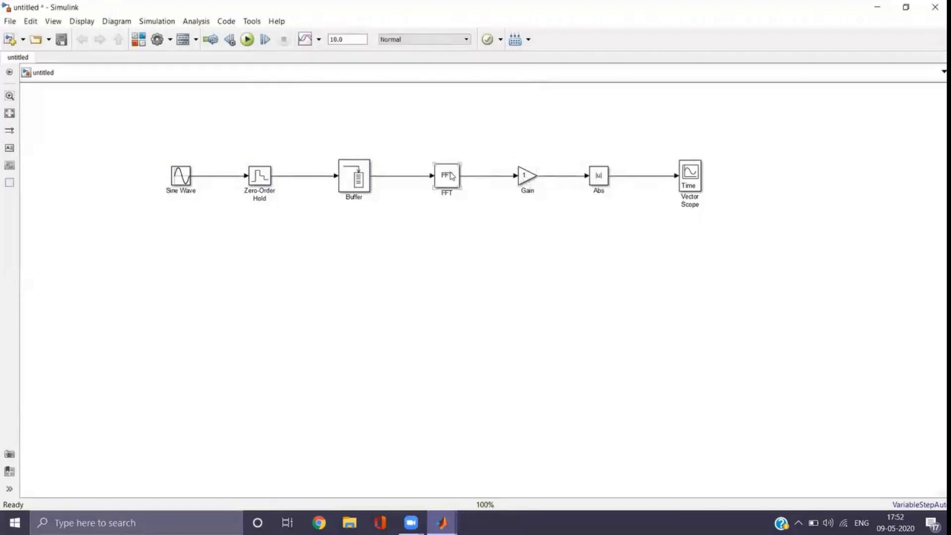
left_click(530, 179)
double_click(530, 178)
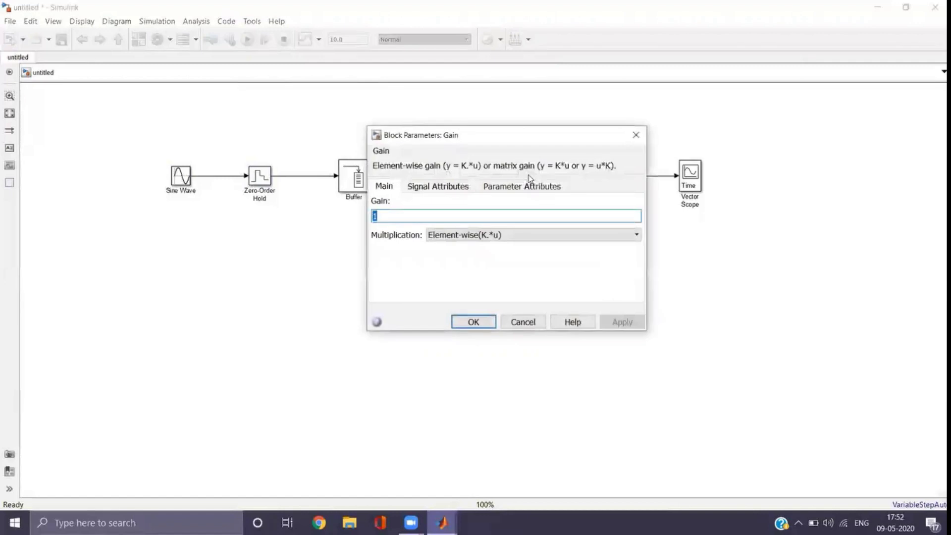
key("BackSpace")
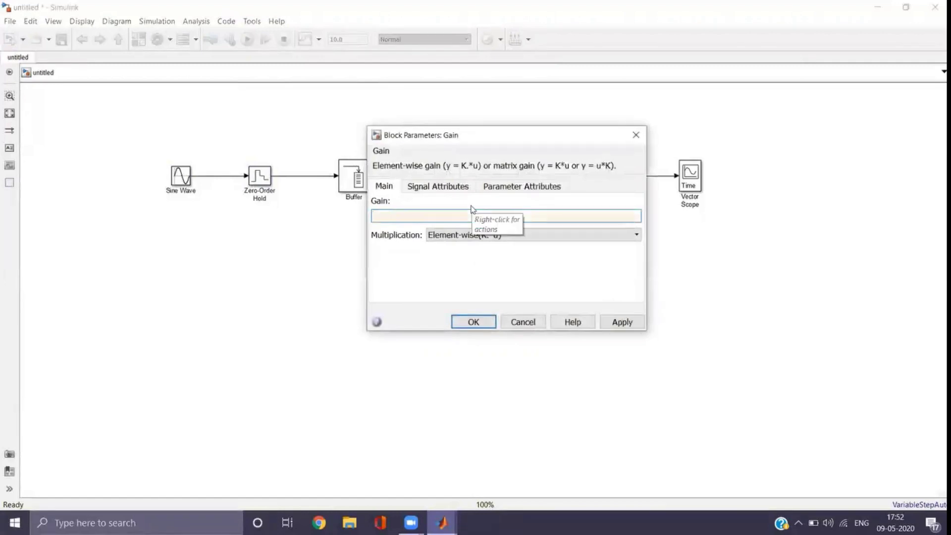
type("1/1024")
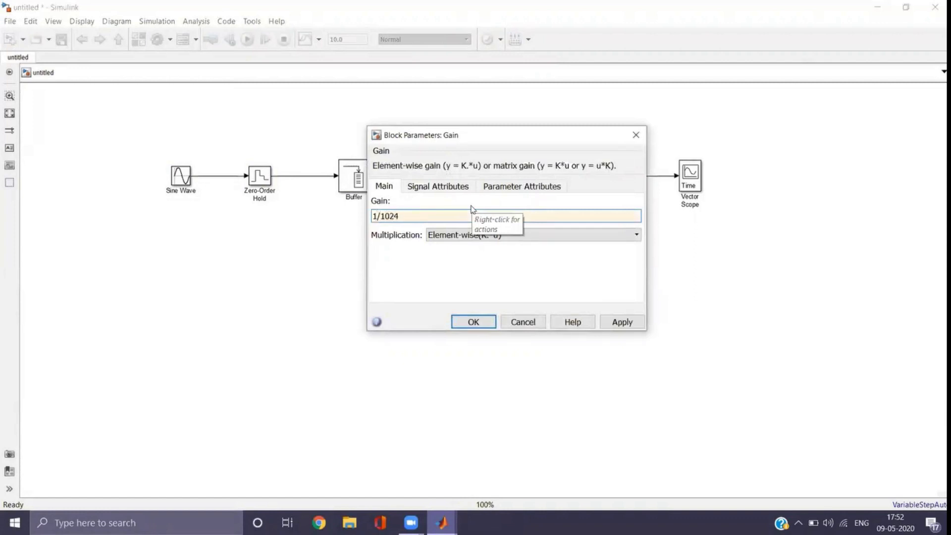
left_click(623, 322)
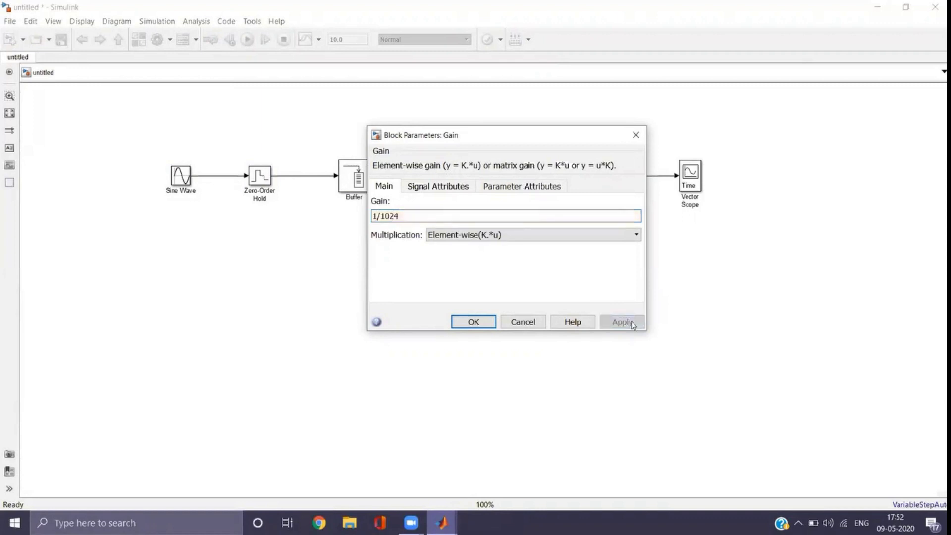
left_click(473, 323)
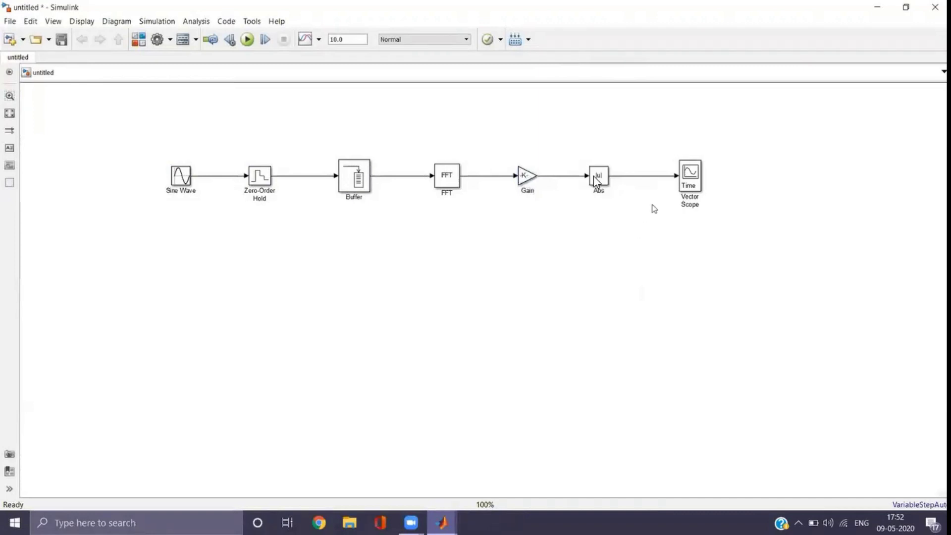
- Set the Vector Scope block's input domain to Frequency
left_click(698, 188)
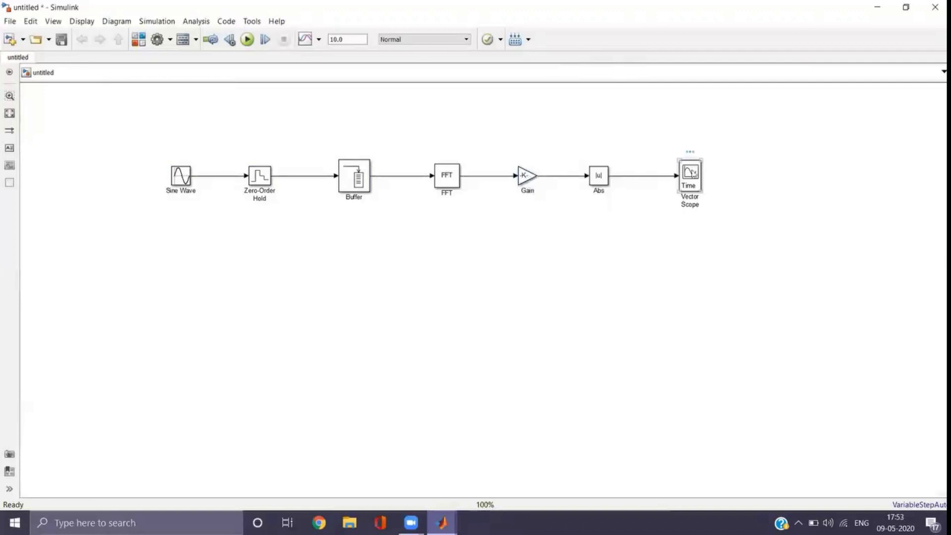
double_click(693, 172)
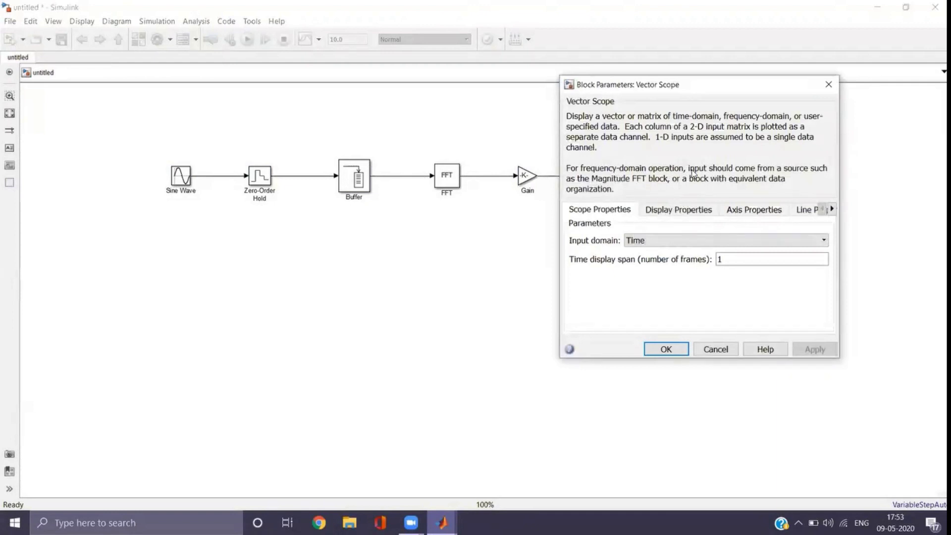
left_click(701, 243)
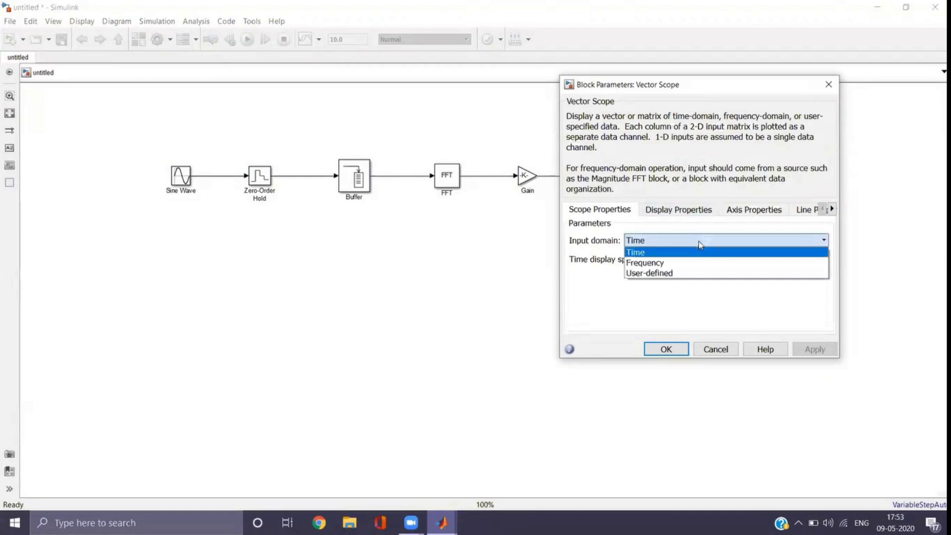
left_click(676, 266)
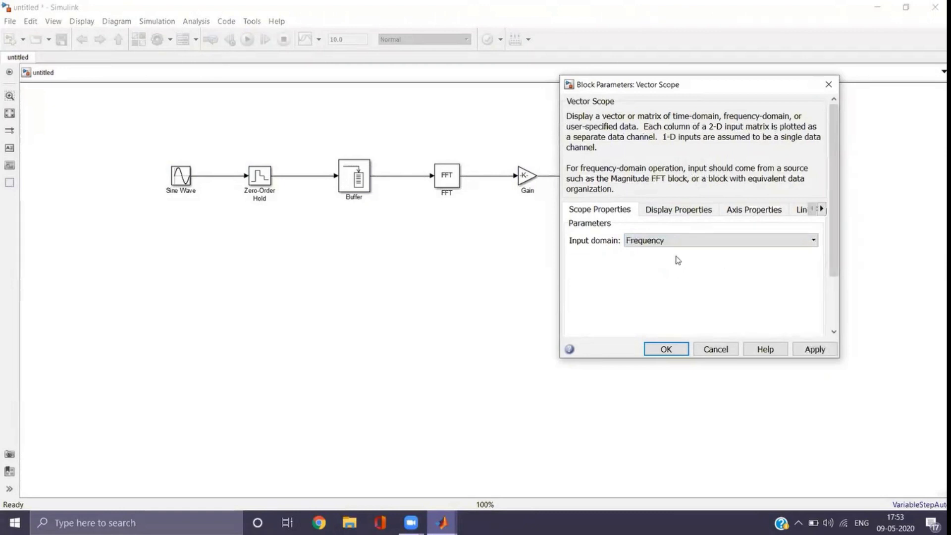
- Set the Vector Scope's frequency range to [-Fs/2...Fs/2] and its Y-axis scaling to Magnitude, and apply the changes
left_click(742, 214)
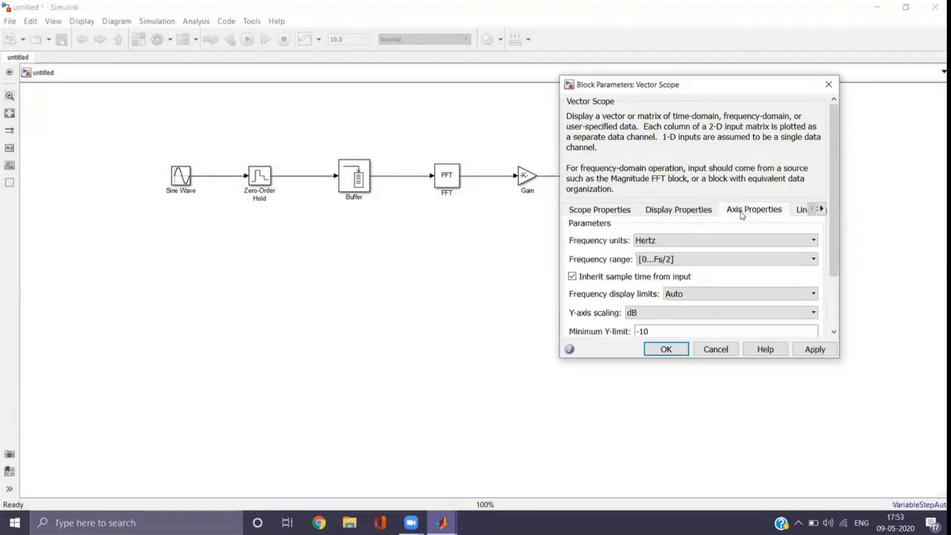
left_click(720, 260)
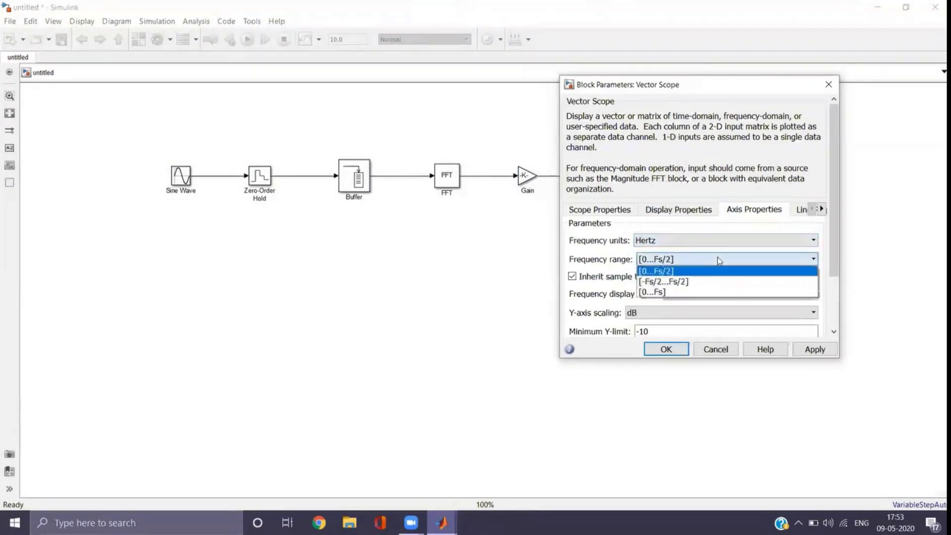
left_click(706, 282)
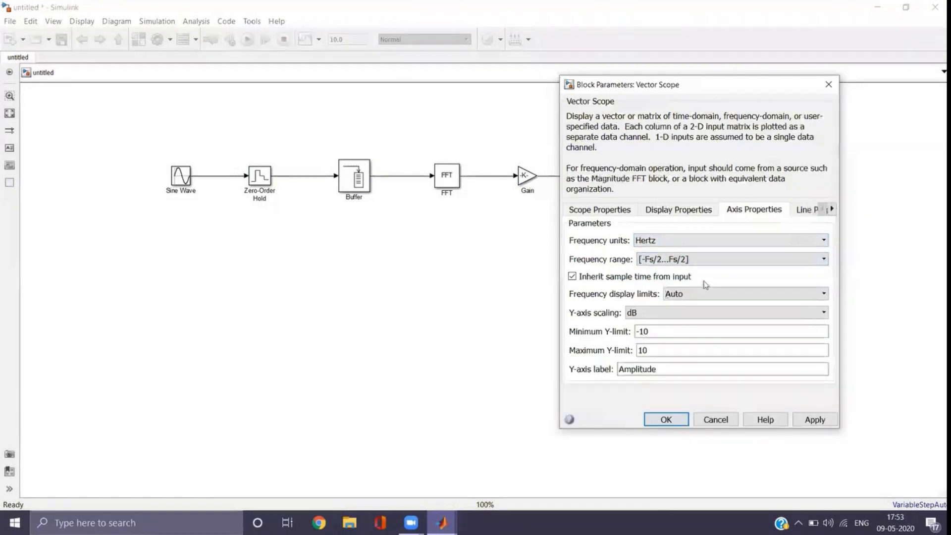
left_click(653, 319)
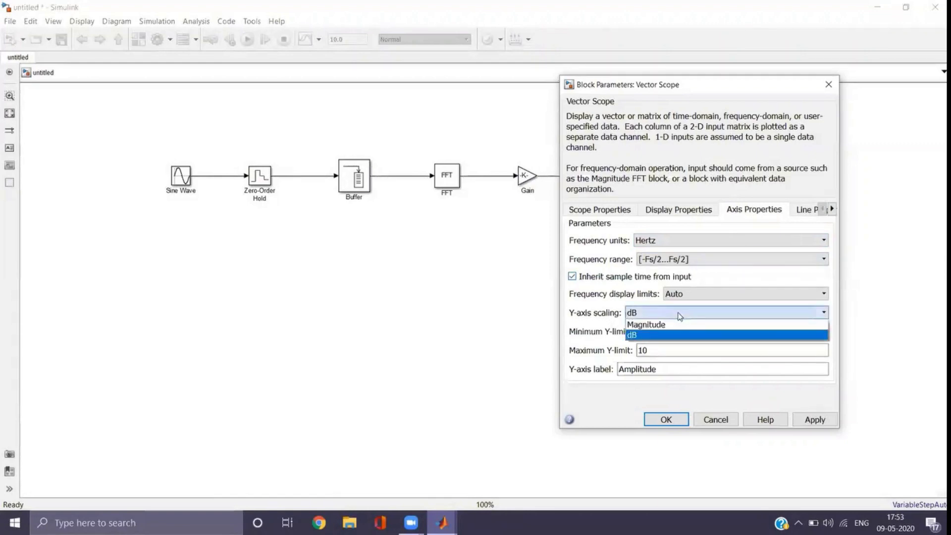
left_click(652, 322)
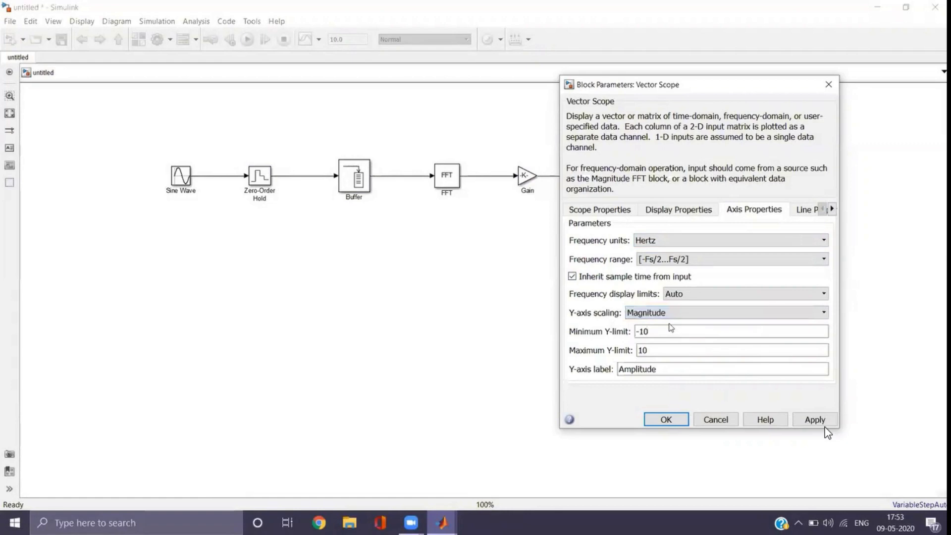
left_click(670, 370)
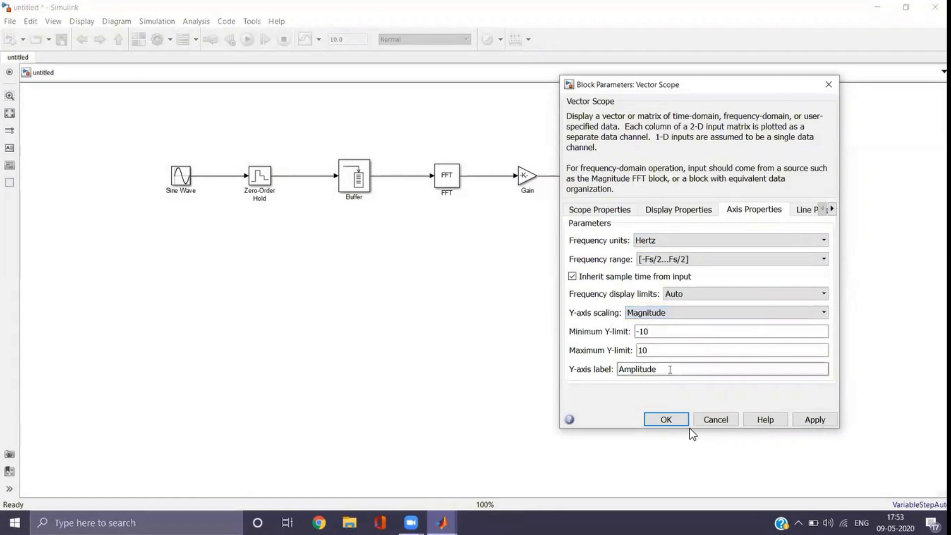
left_click(803, 422)
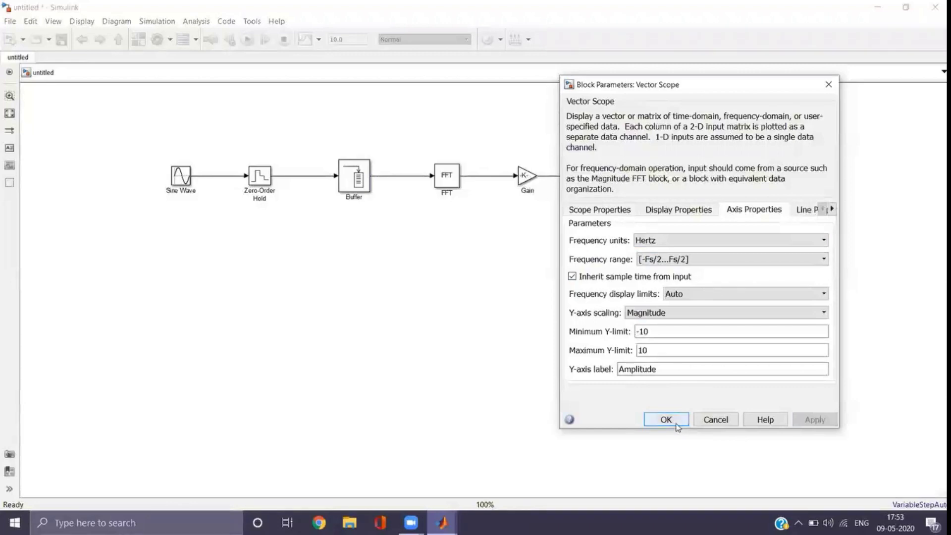
- Accept the Vector Scope's block parameters and close their dialog
left_click(667, 419)
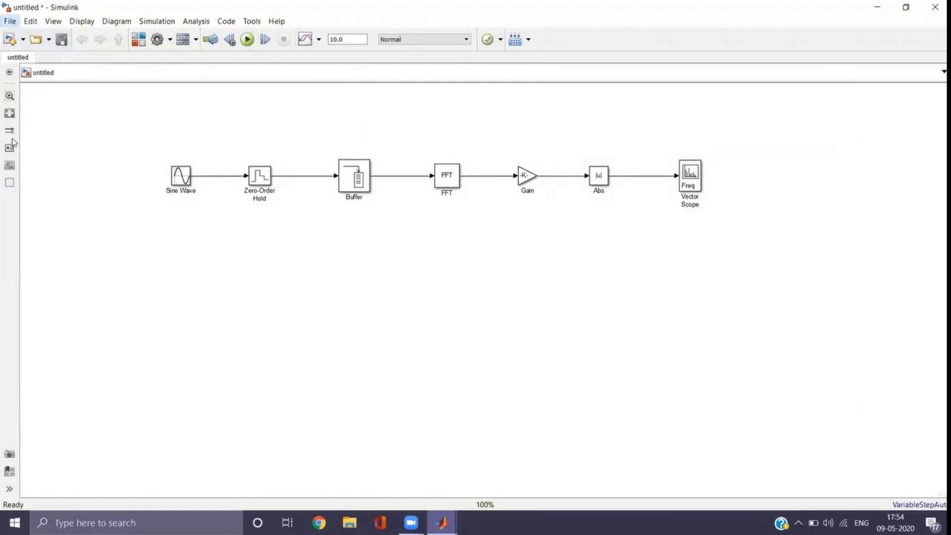
- Try to save the model under the file name 1, accepting the suggested user folder as the location
left_click(10, 20)
mouse_move(64, 74)
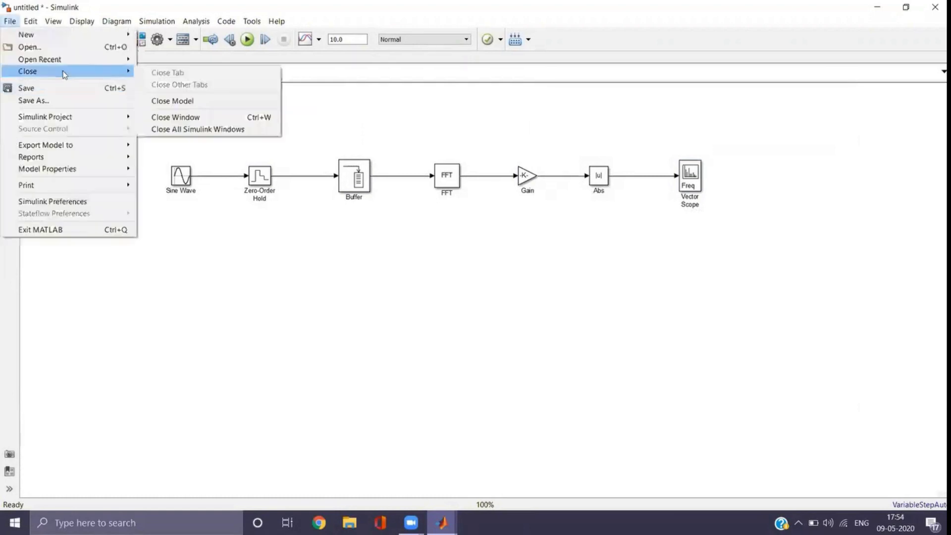
left_click(60, 100)
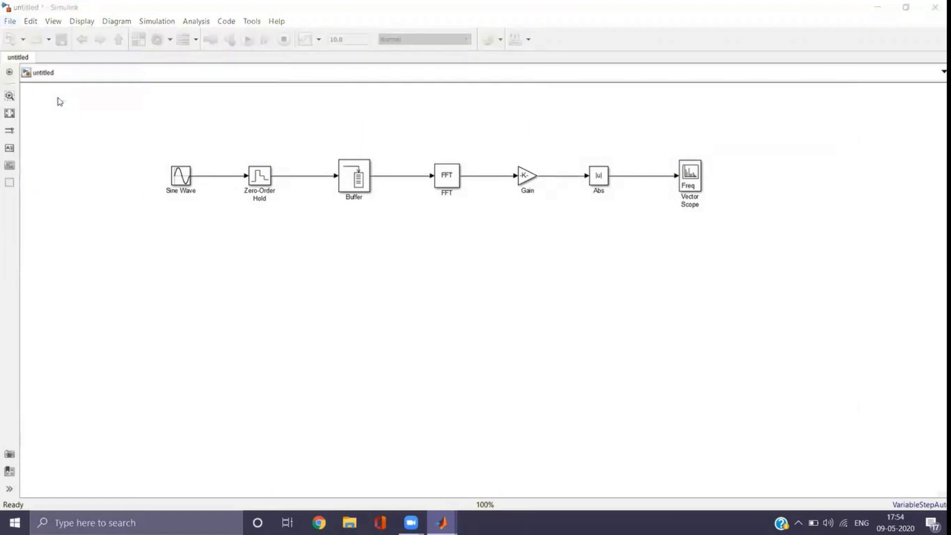
key("BackSpace")
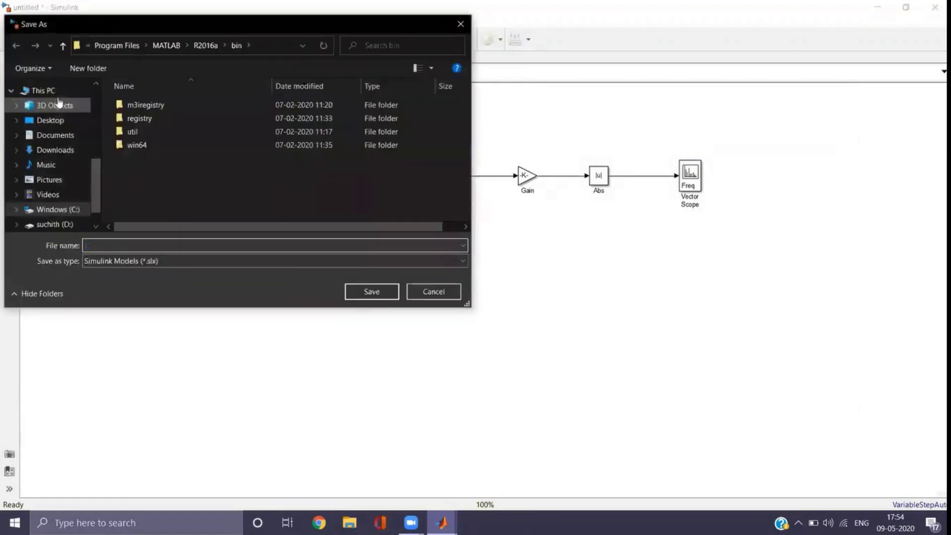
type("12")
key("BackSpace")
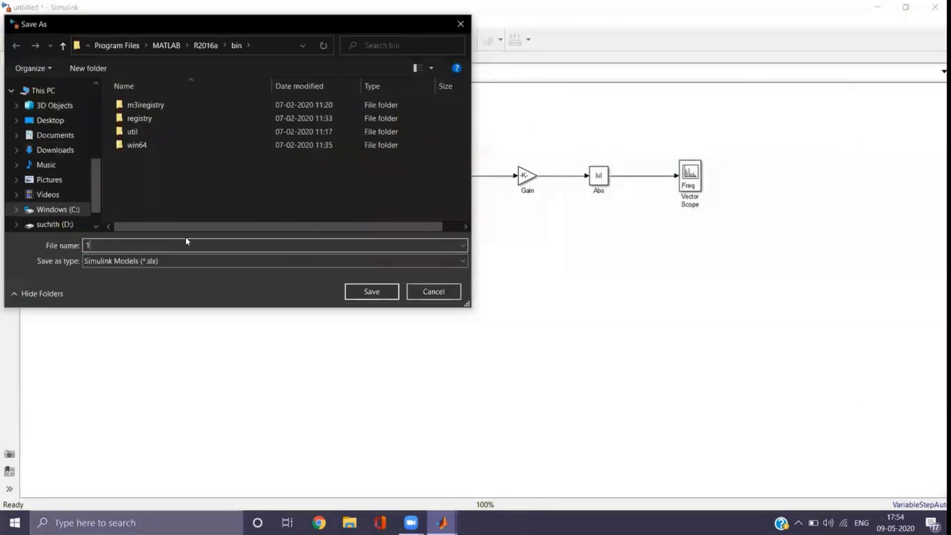
left_click(350, 292)
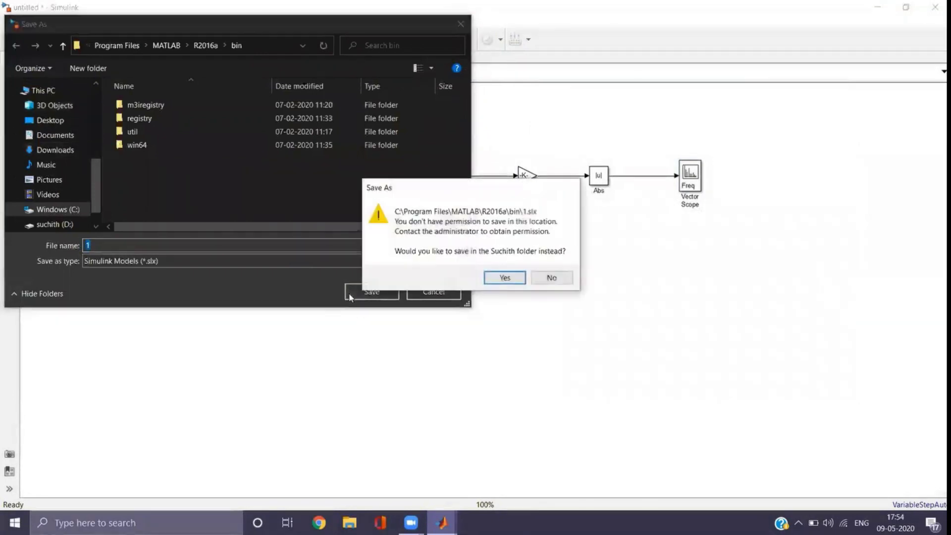
left_click(505, 279)
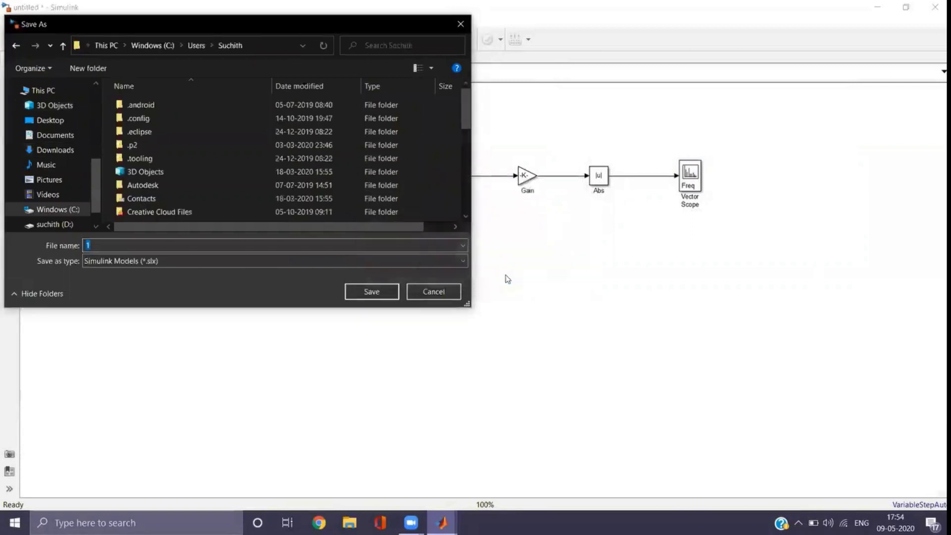
left_click(380, 291)
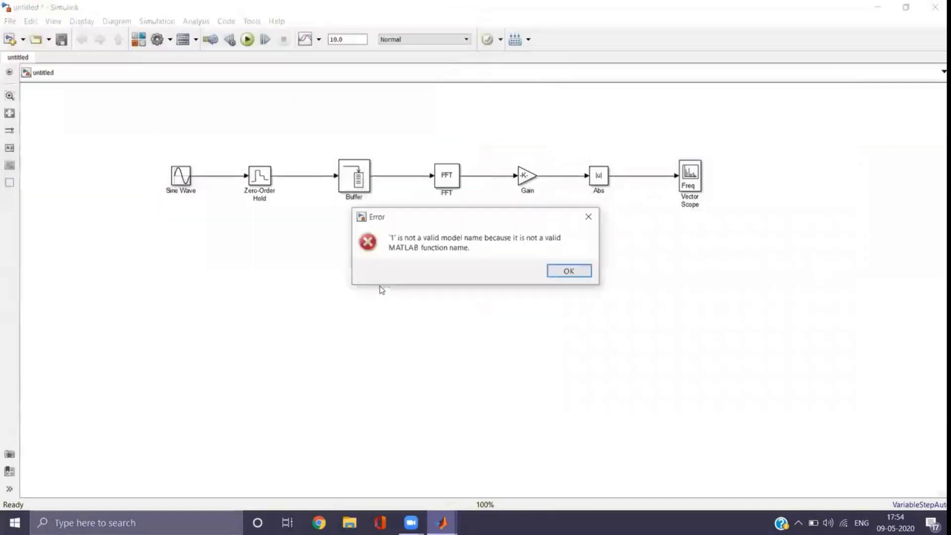
left_click(569, 272)
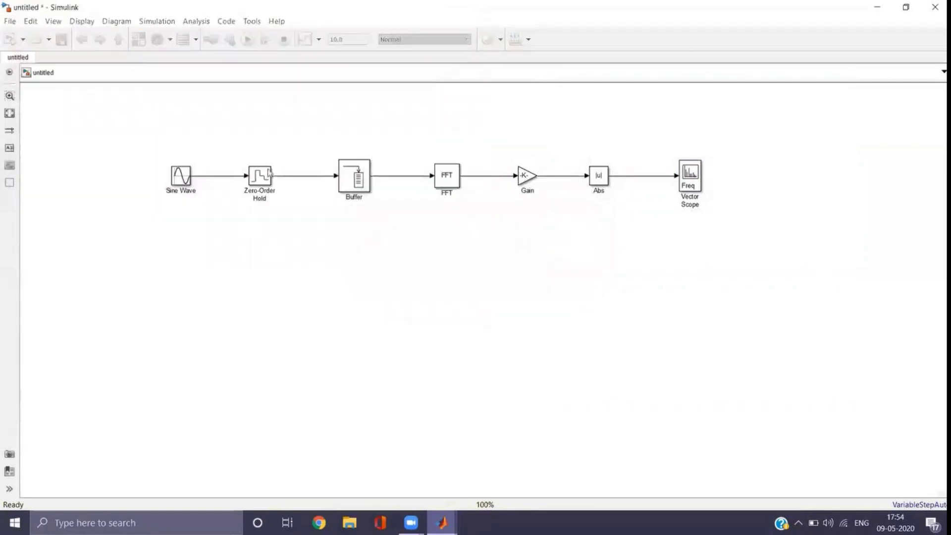
- Save the model in the user folder under the file name ex1
type("exe")
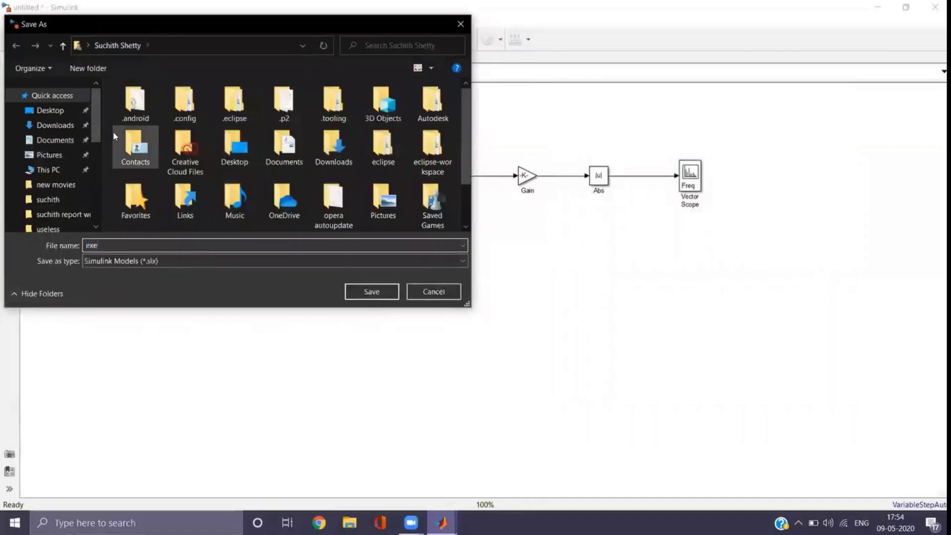
key("BackSpace")
type("1")
left_click(379, 294)
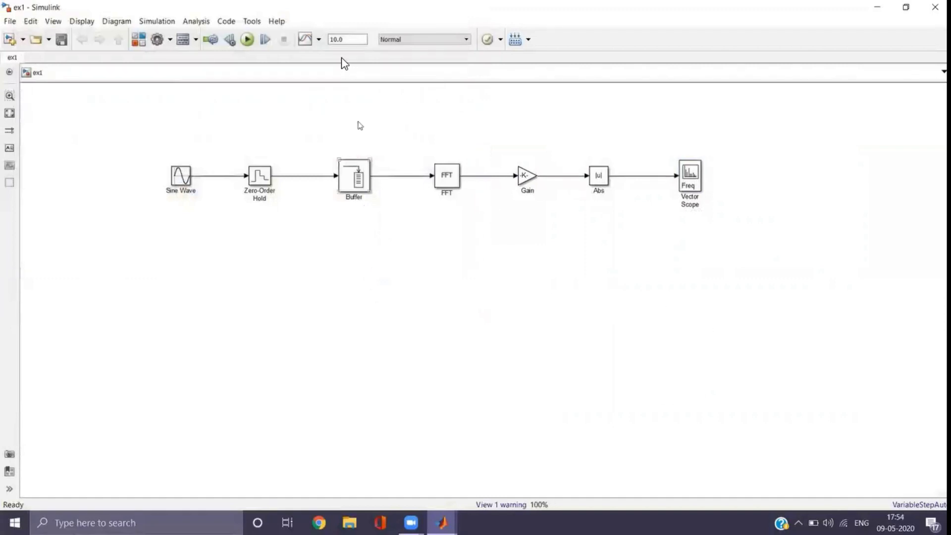
- Run the simulation with a stop time of 10.0, examine the spectrum in the maximized Vector Scope window, and close it
double_click(341, 42)
key("Return")
left_click(249, 42)
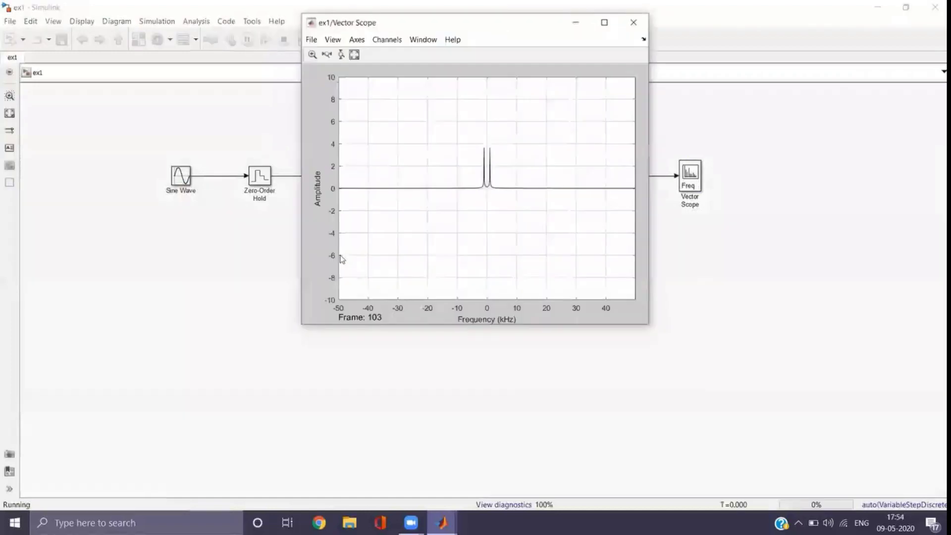
left_click(604, 23)
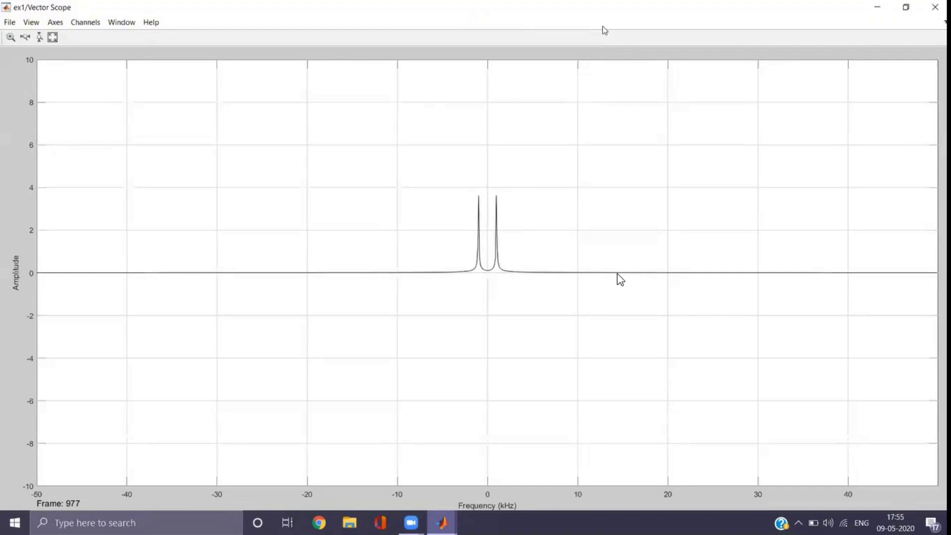
left_click(933, 7)
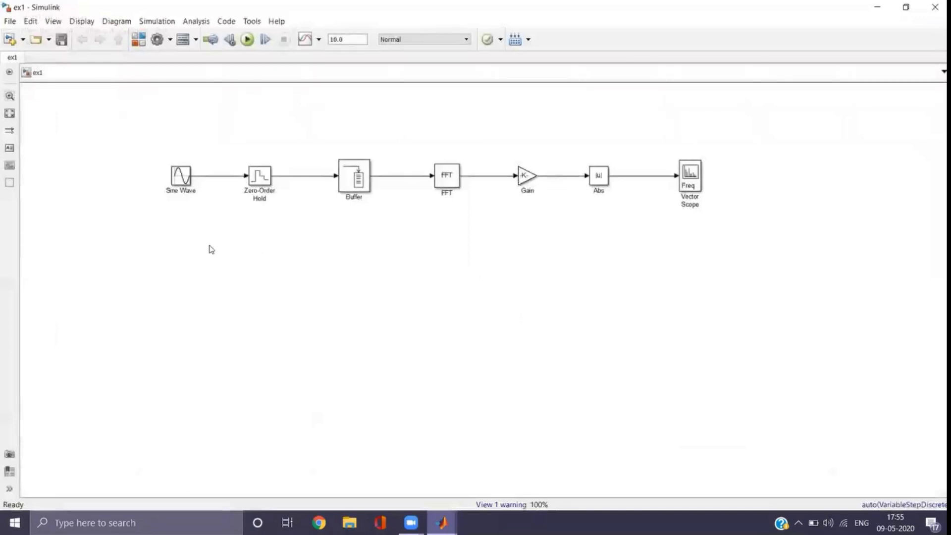
- Set the Sine Wave block's frequency to 2*pi*10e3 rad/sec and apply the change
left_click(185, 174)
double_click(184, 174)
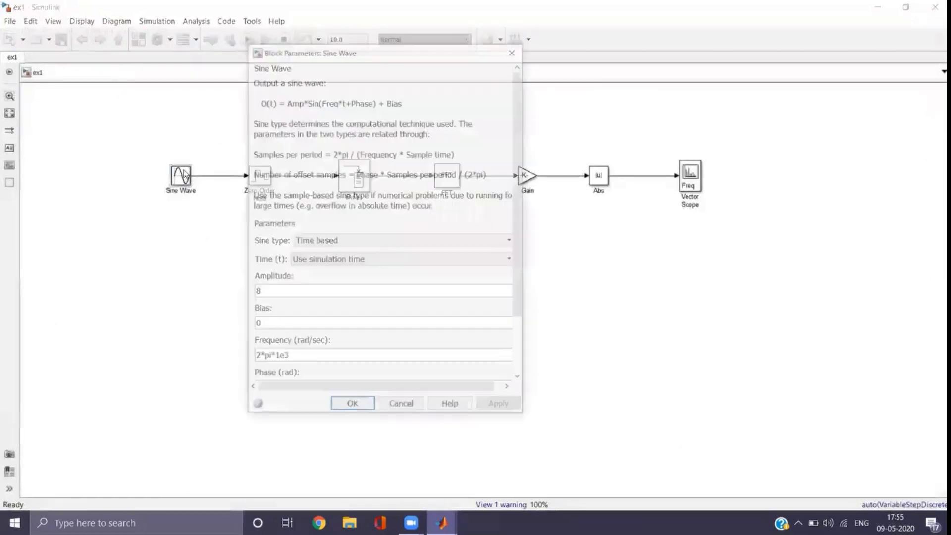
scroll(334, 348, "down", 3)
left_click(294, 284)
double_click(294, 284)
left_click(294, 284)
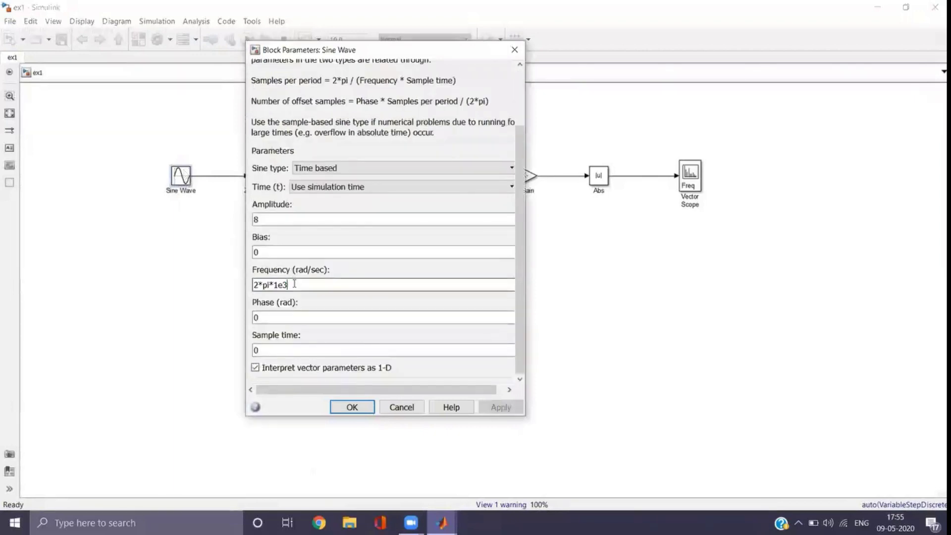
key("Left")
key("Left")
type("0")
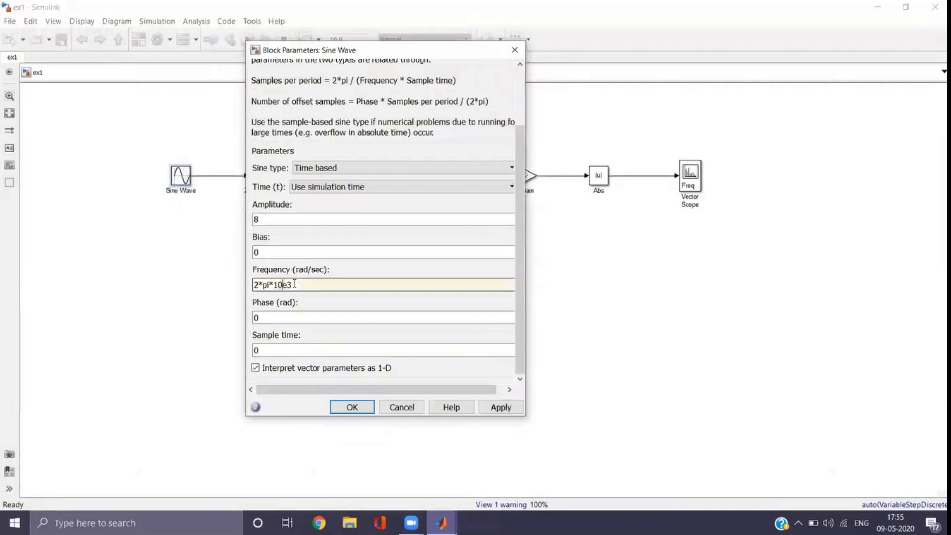
left_click(502, 408)
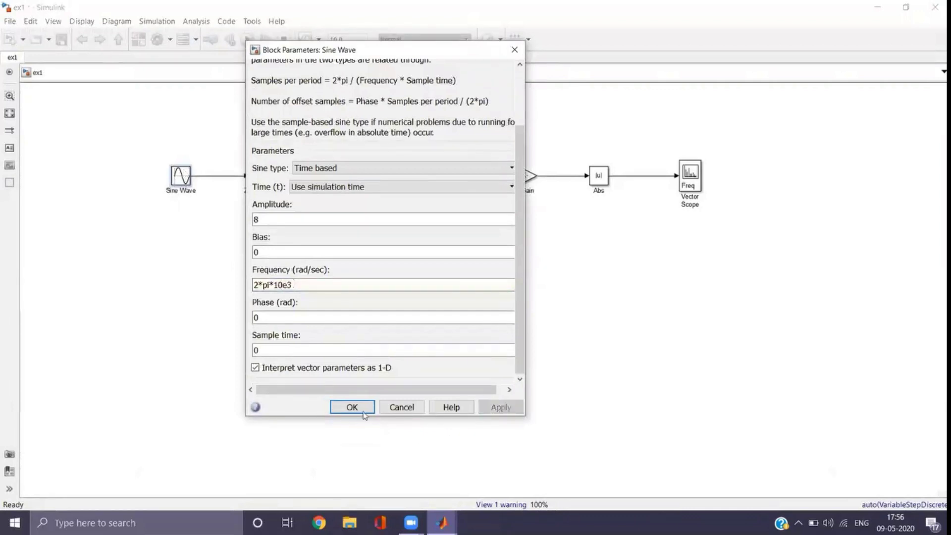
left_click(352, 407)
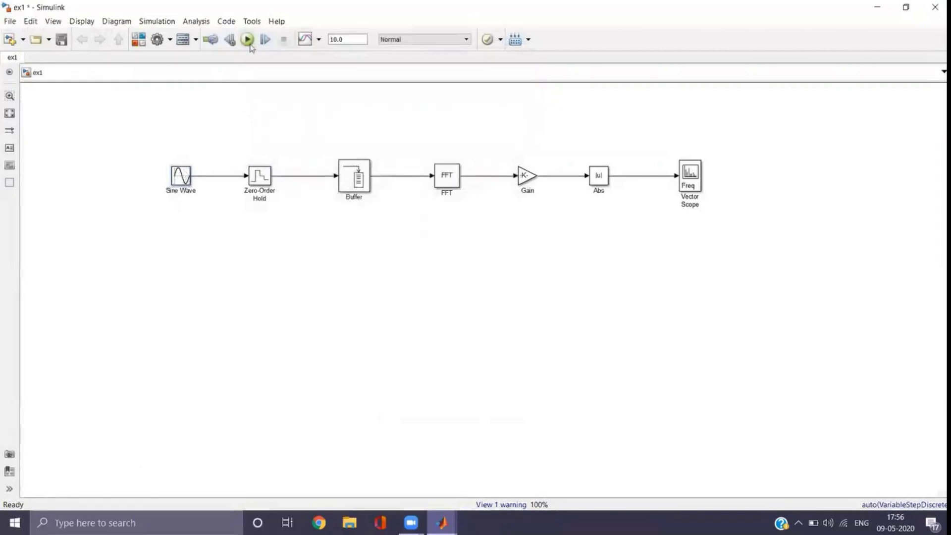
- Run the simulation again with the changed sine frequency and maximize the Vector Scope window to examine the spectrum
left_click(249, 43)
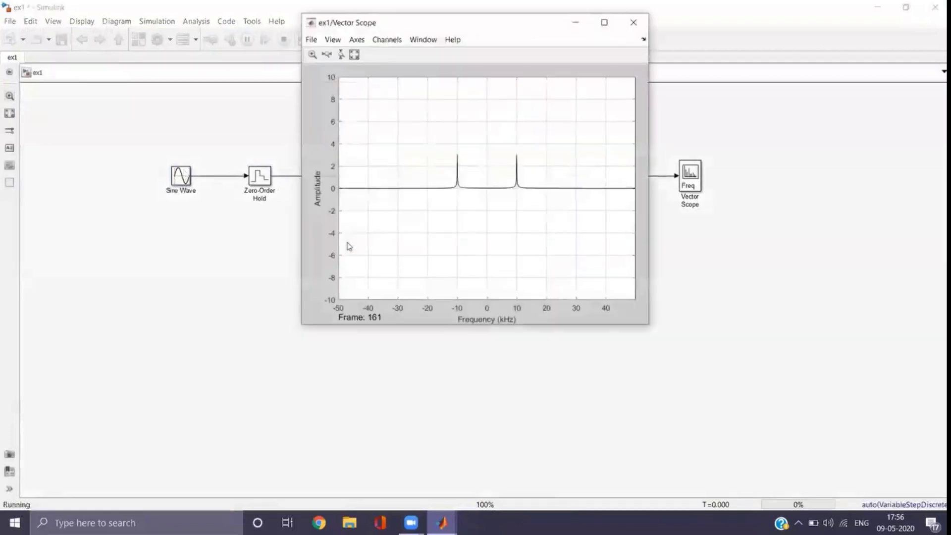
left_click(604, 22)
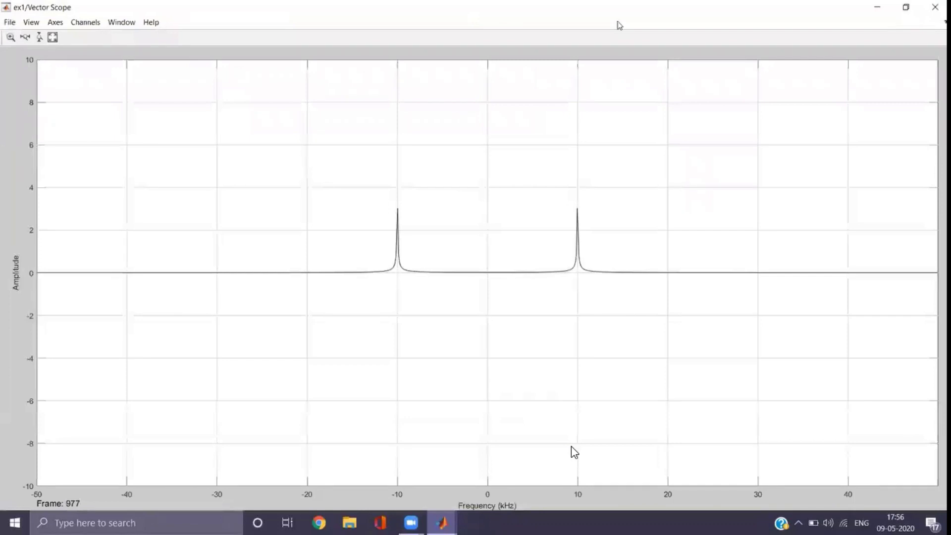